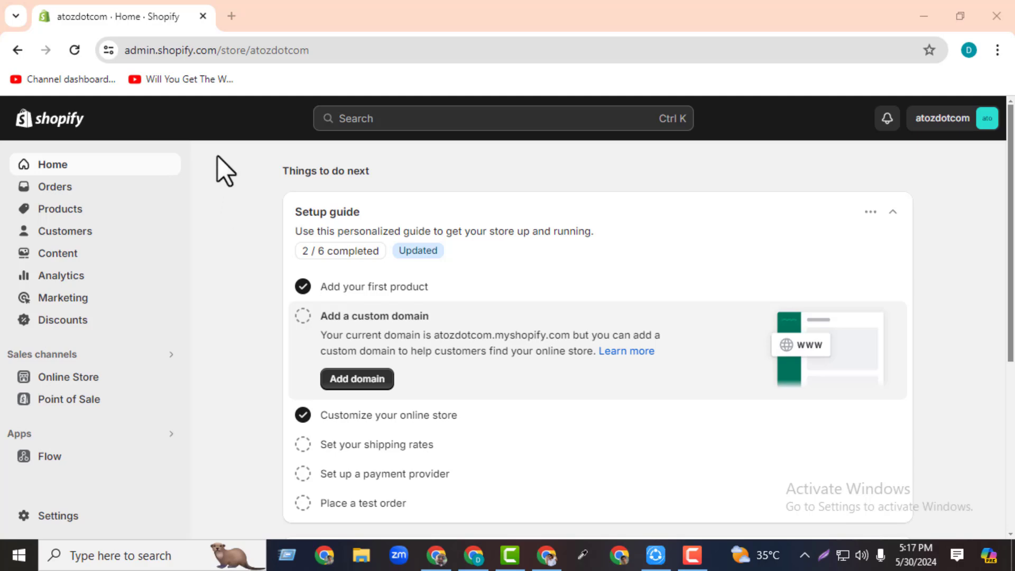
- Open the Shopify App Store in a new browser tab
click(231, 16)
click(239, 60)
text(a)
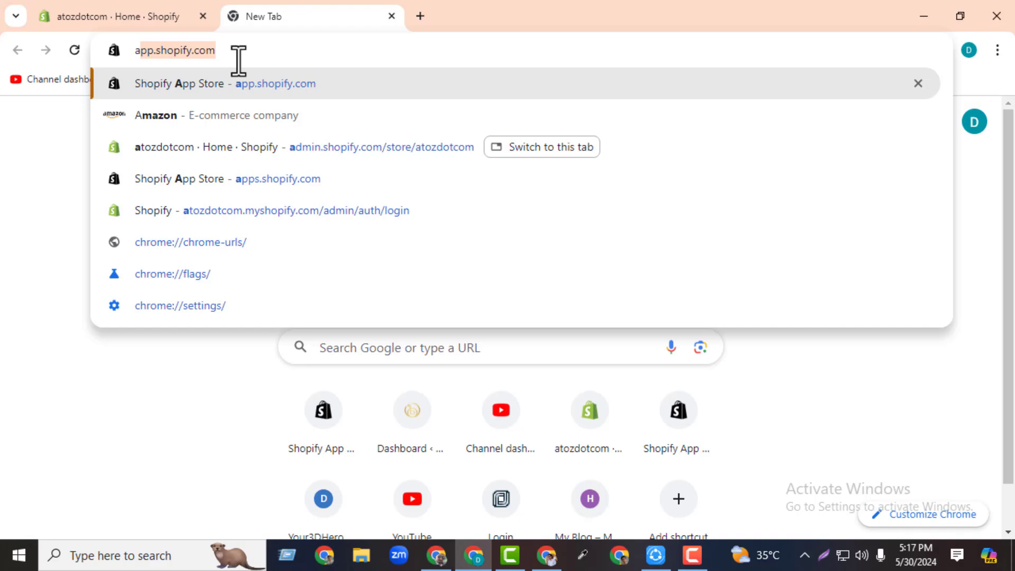
key(Return)
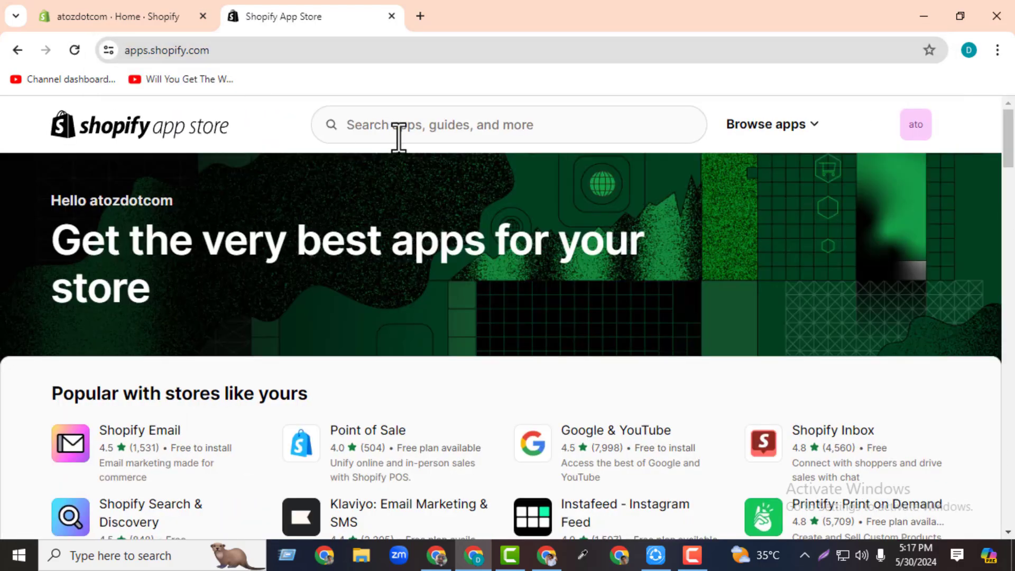
- Search the app store for "g form builder"
click(398, 137)
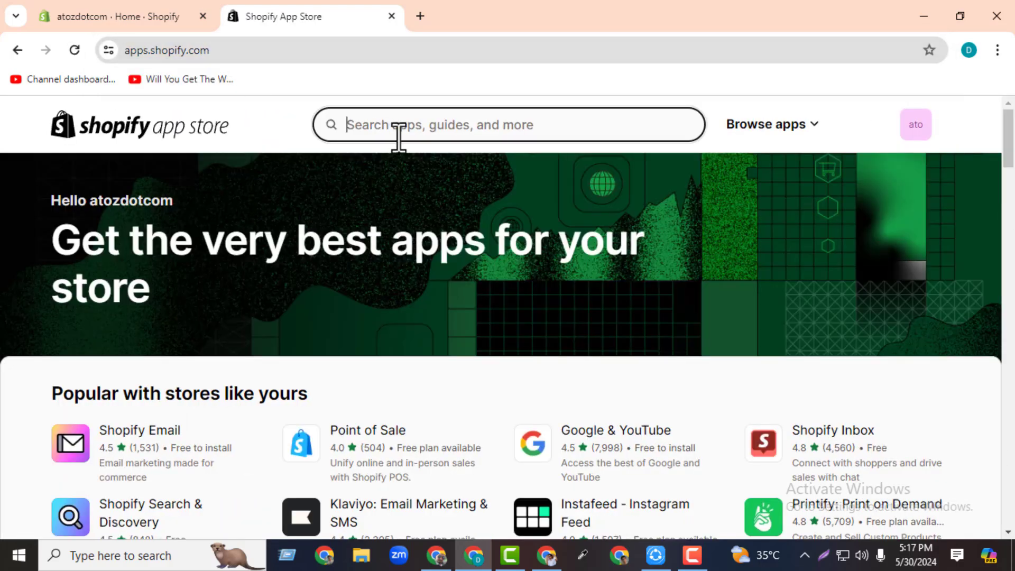
text(g)
key(BackSpace)
text(f)
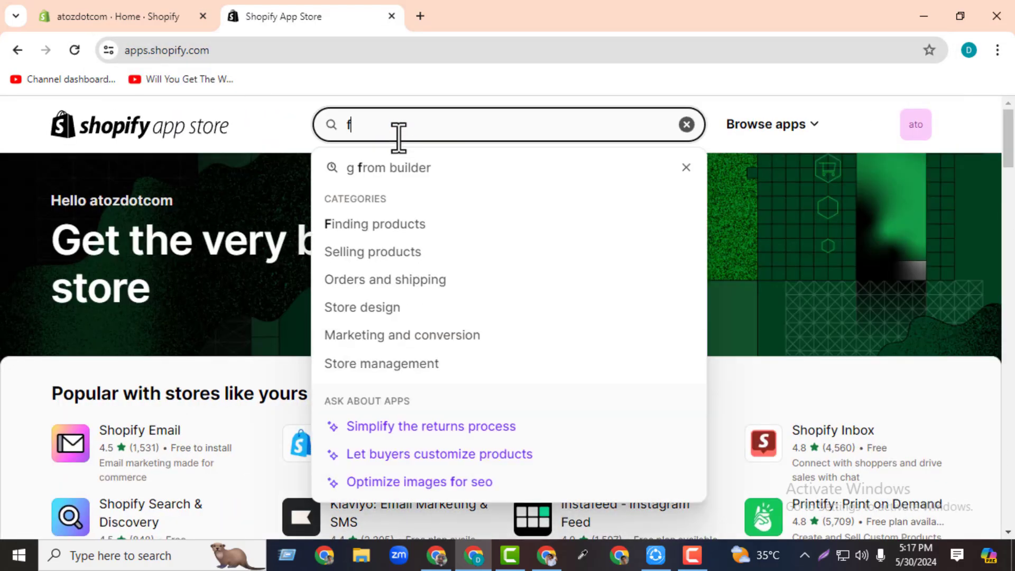
key(BackSpace)
text(g fomr)
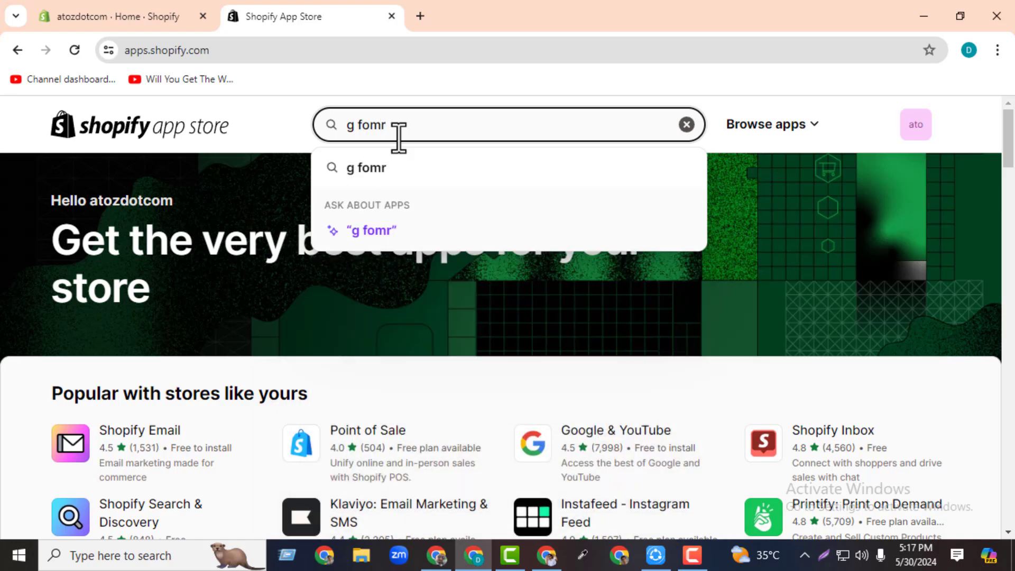
key(BackSpace)
key(BackSpace)
text(rm builder)
key(Return)
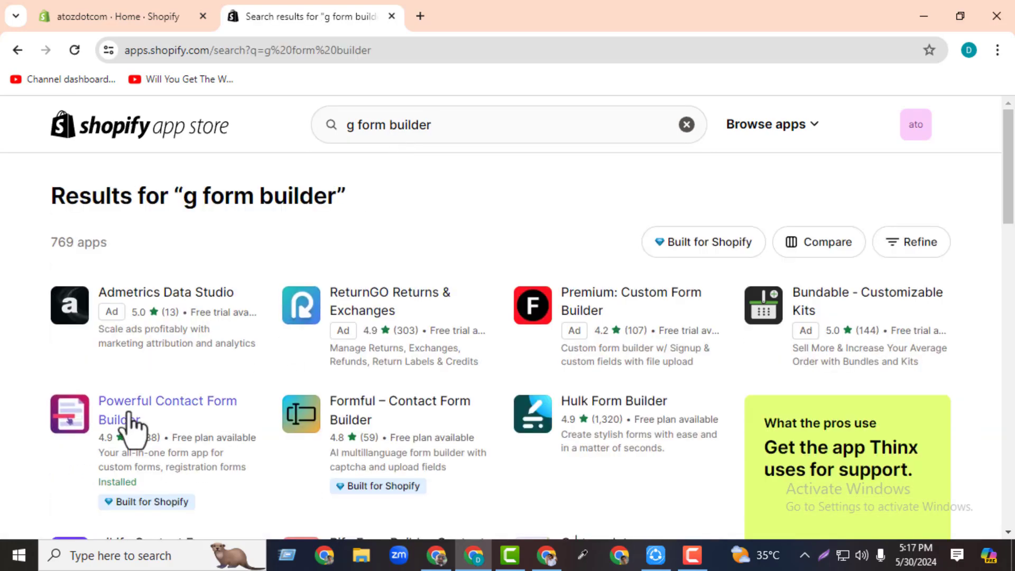
- Open the Powerful Contact Form Builder listing from the results and launch the installed app
click(159, 410)
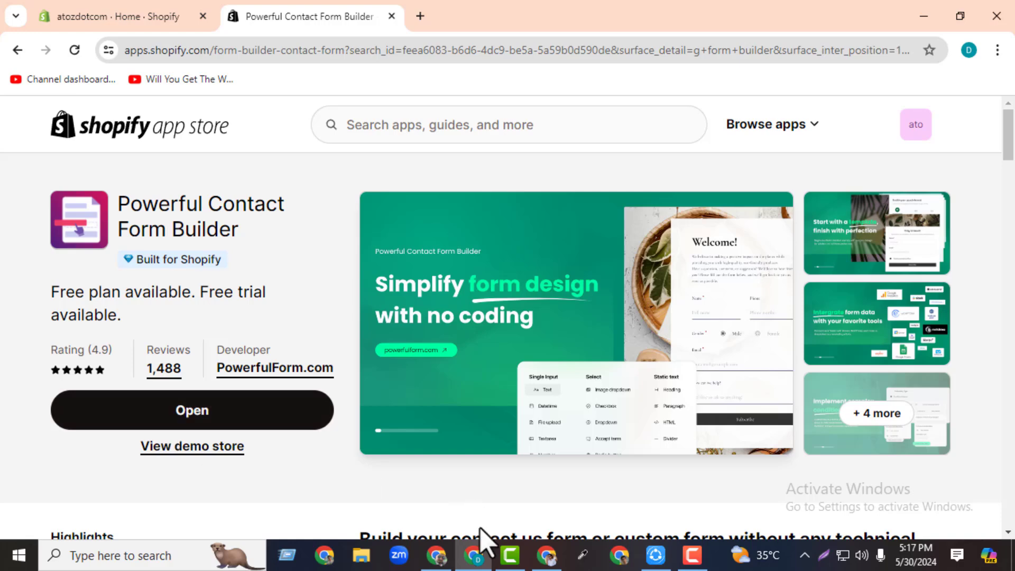
mouse_move(489, 562)
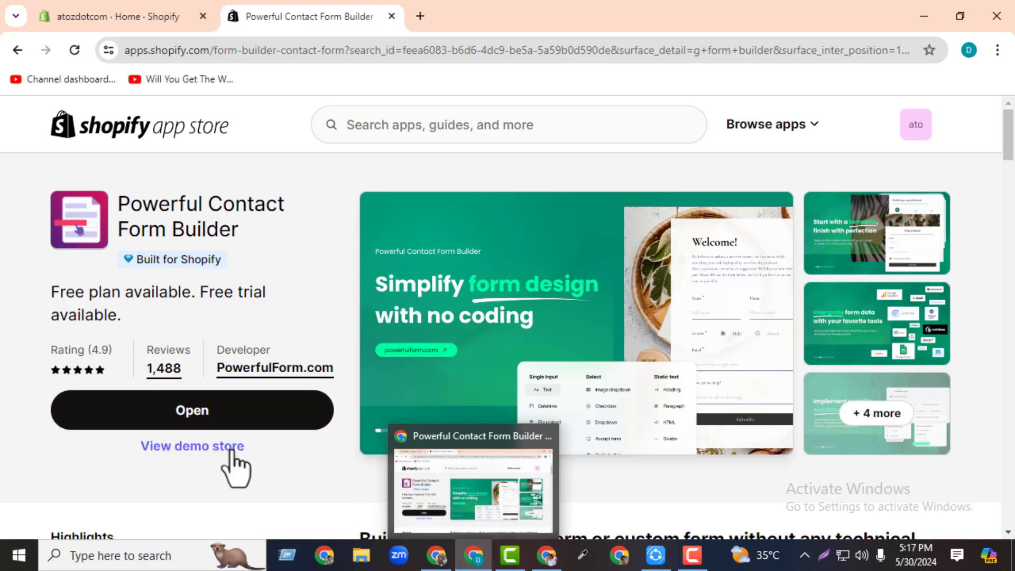
click(237, 423)
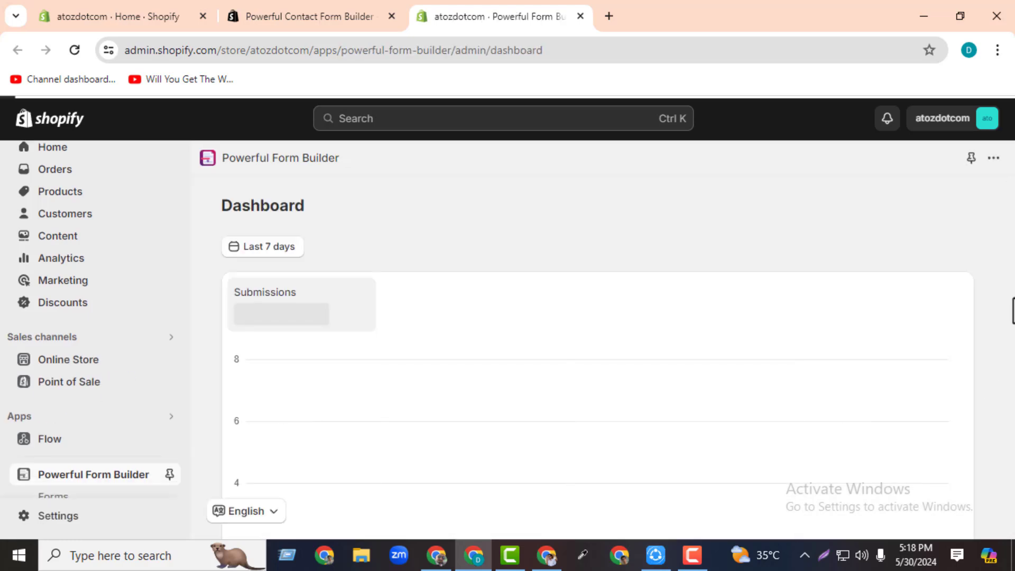
- Review the form builder's dashboard, pricing plans, submissions and third-party integration settings
scroll(940, 301, down, 2)
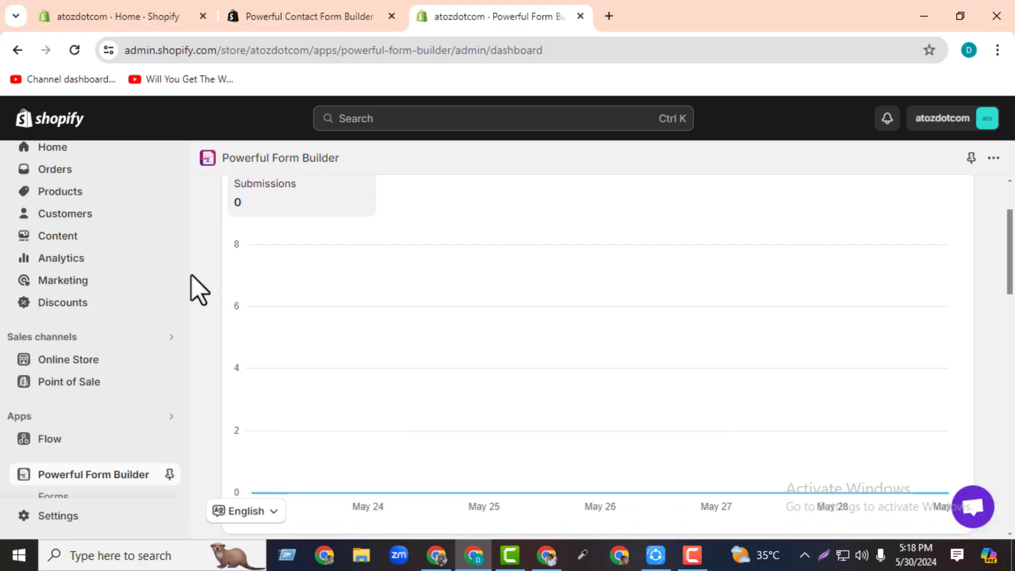
scroll(183, 285, down, 3)
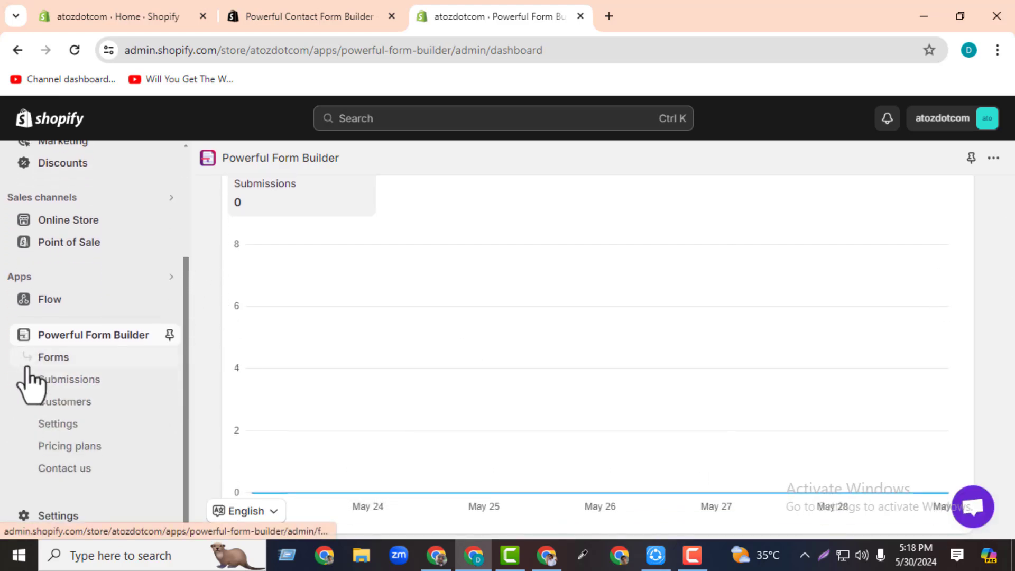
click(79, 446)
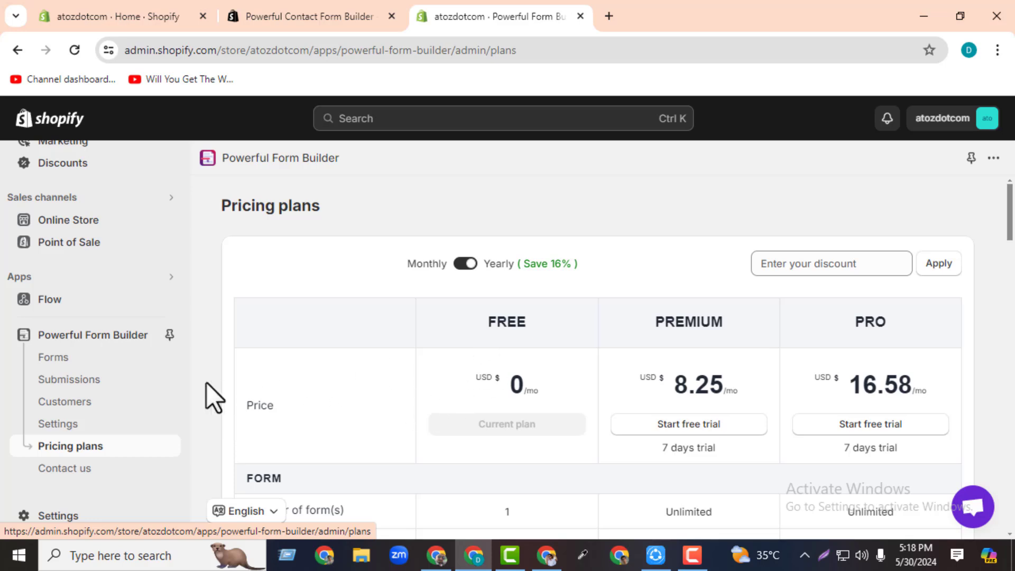
click(65, 382)
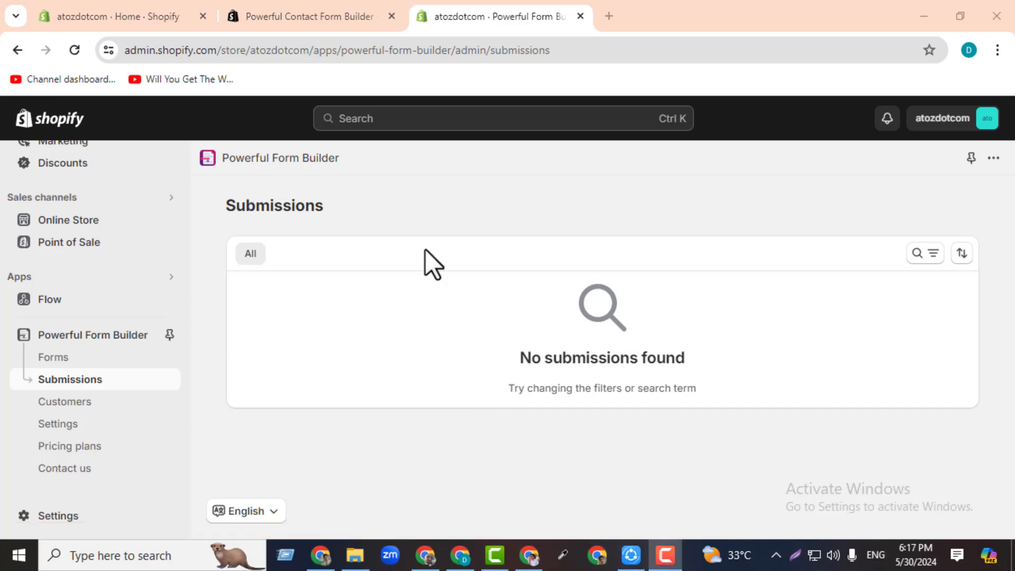
click(66, 426)
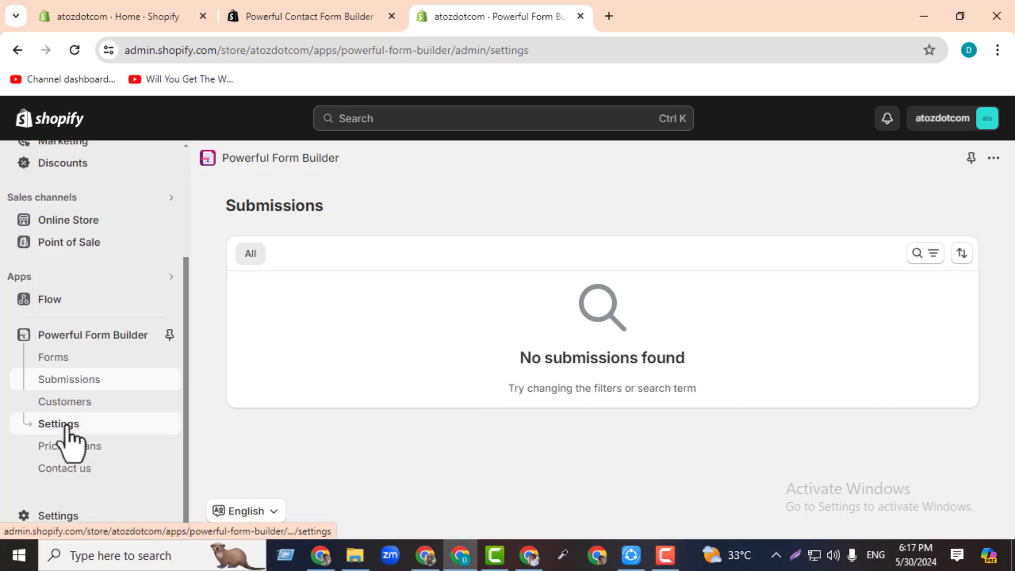
scroll(1007, 265, down, 3)
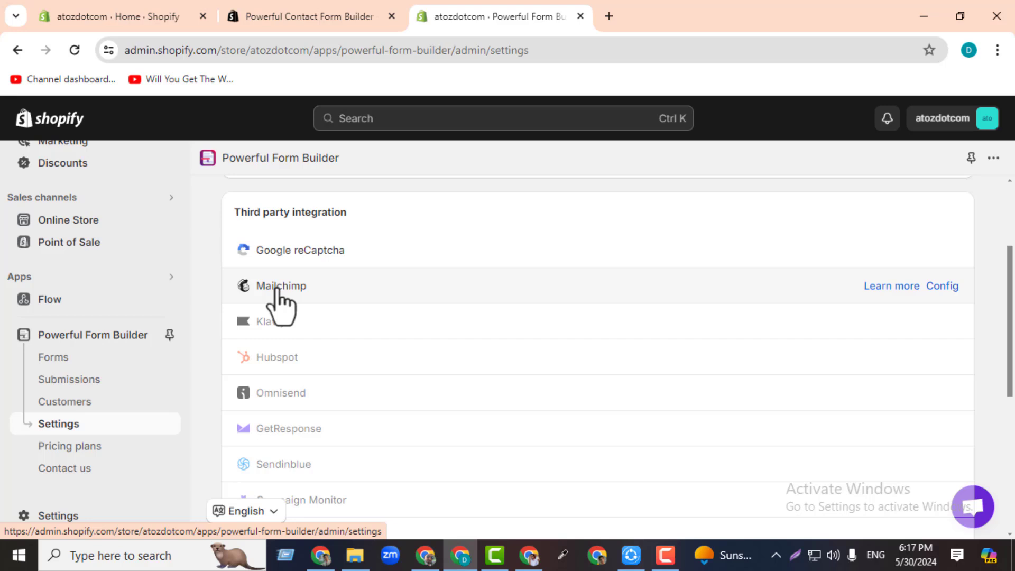
- Start a new form and browse the Contact, Register, Popup, Booking, Order and Survey template categories
click(51, 360)
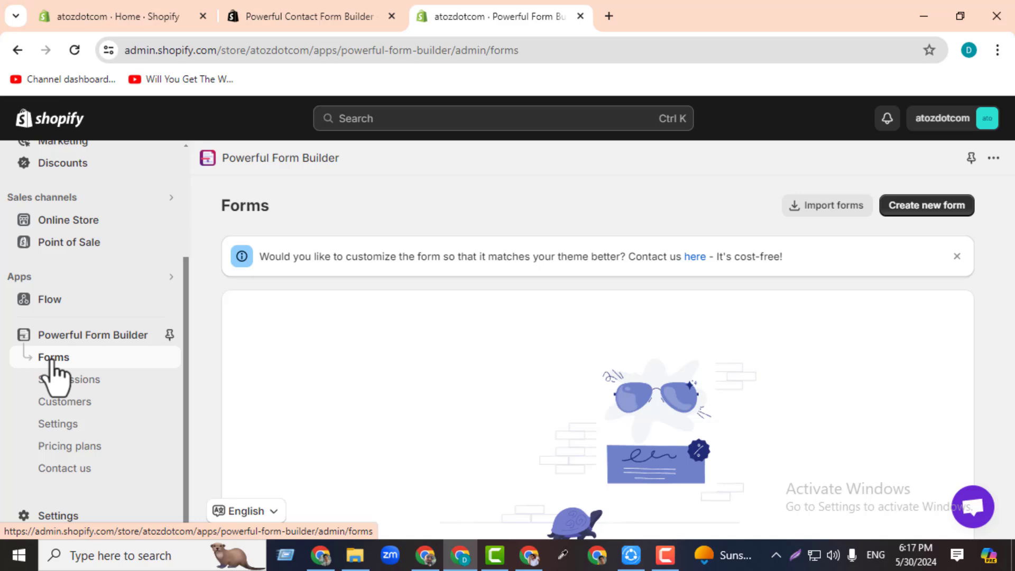
click(927, 211)
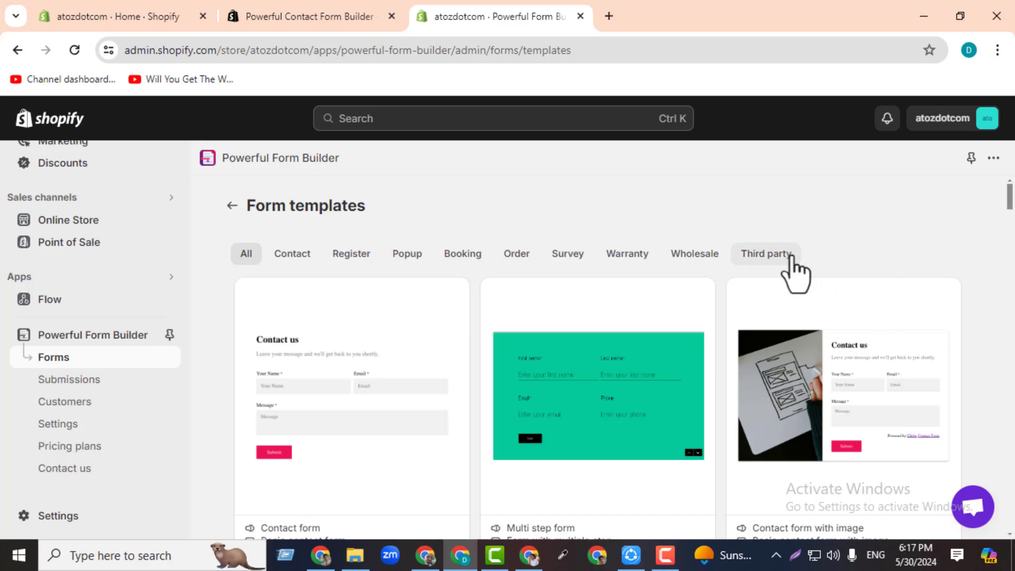
click(295, 256)
click(348, 256)
click(410, 259)
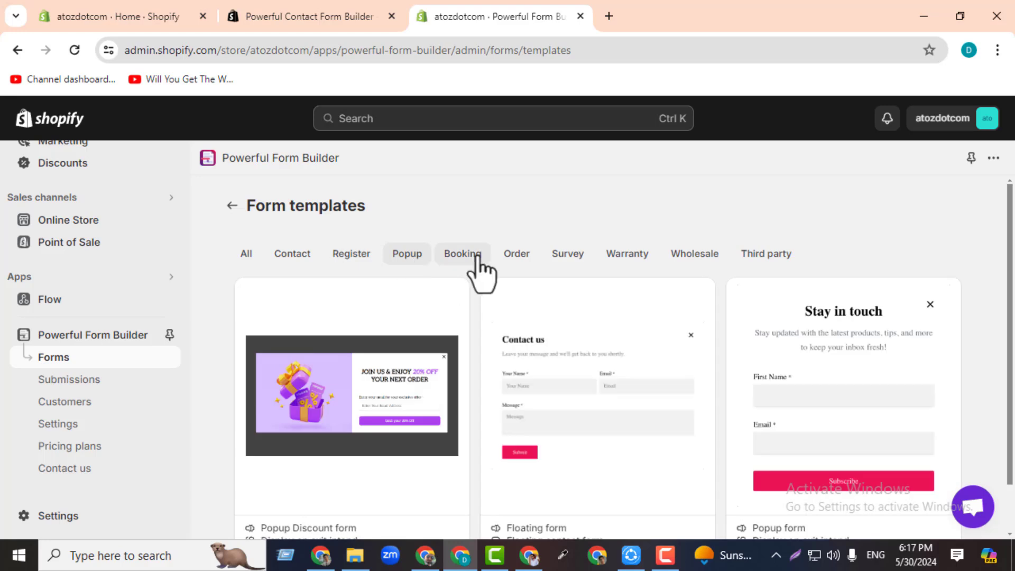
click(465, 258)
click(507, 258)
click(565, 257)
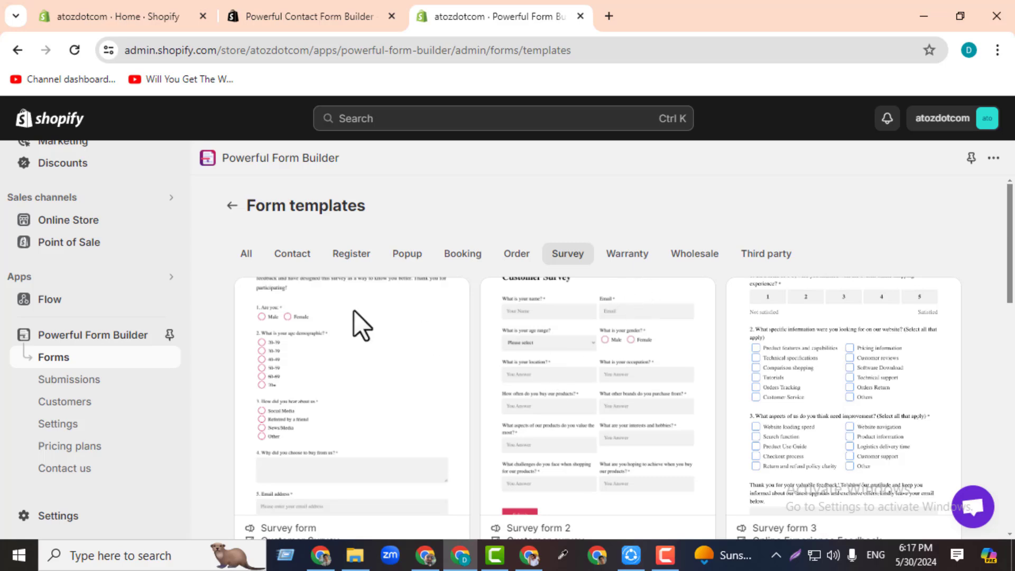
- Choose the basic Contact form template from the Contact category for the new form
click(292, 256)
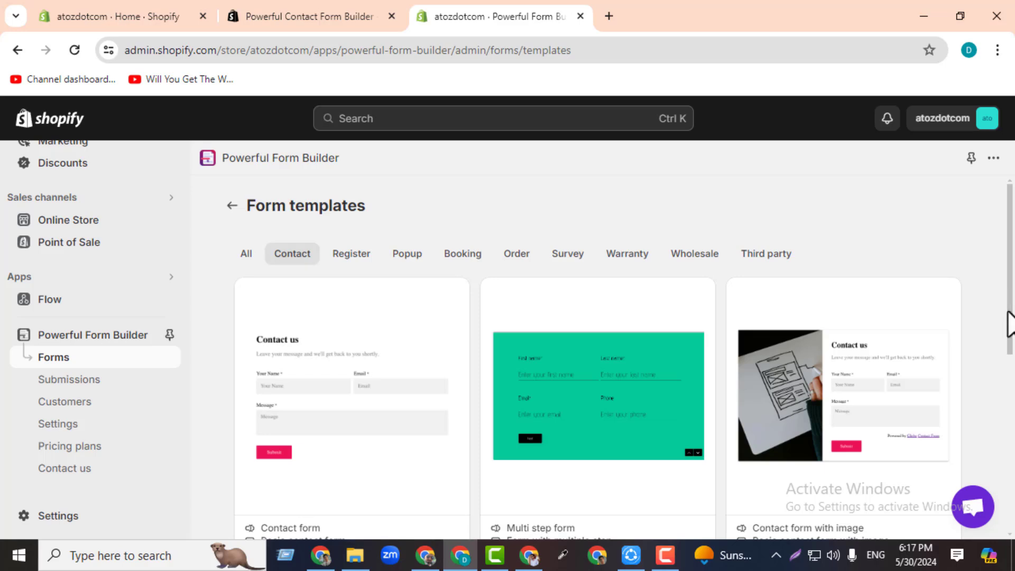
scroll(1010, 338, down, 1)
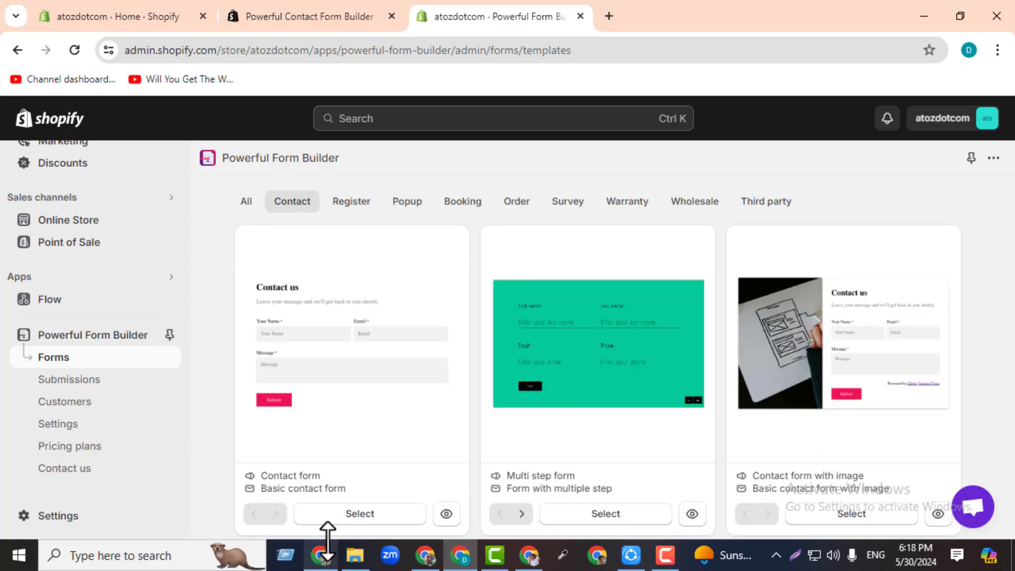
click(370, 515)
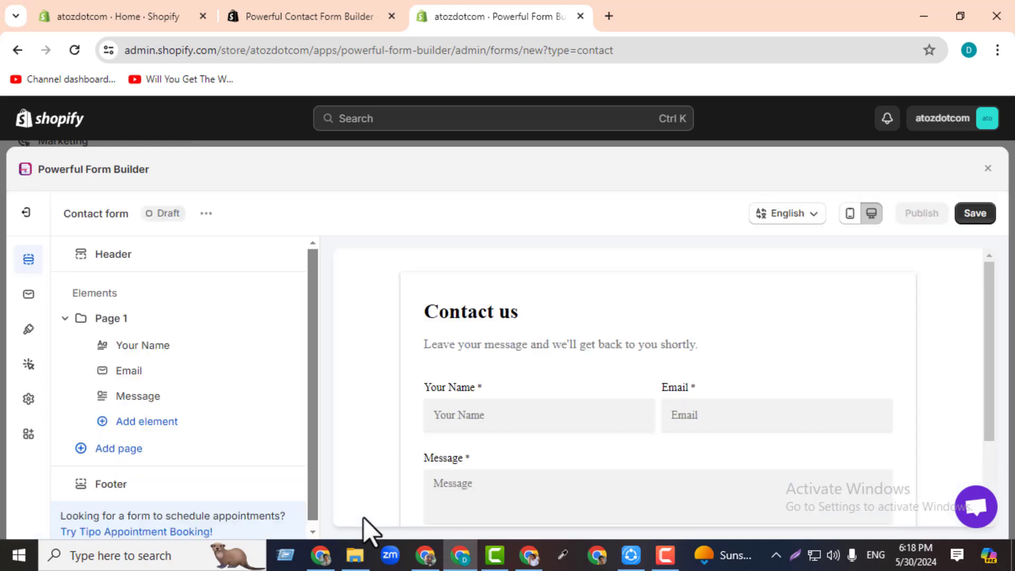
- Preview the contact form in the mobile layout and return to the desktop layout to check it down to the submit button
click(851, 214)
scroll(789, 423, down, 2)
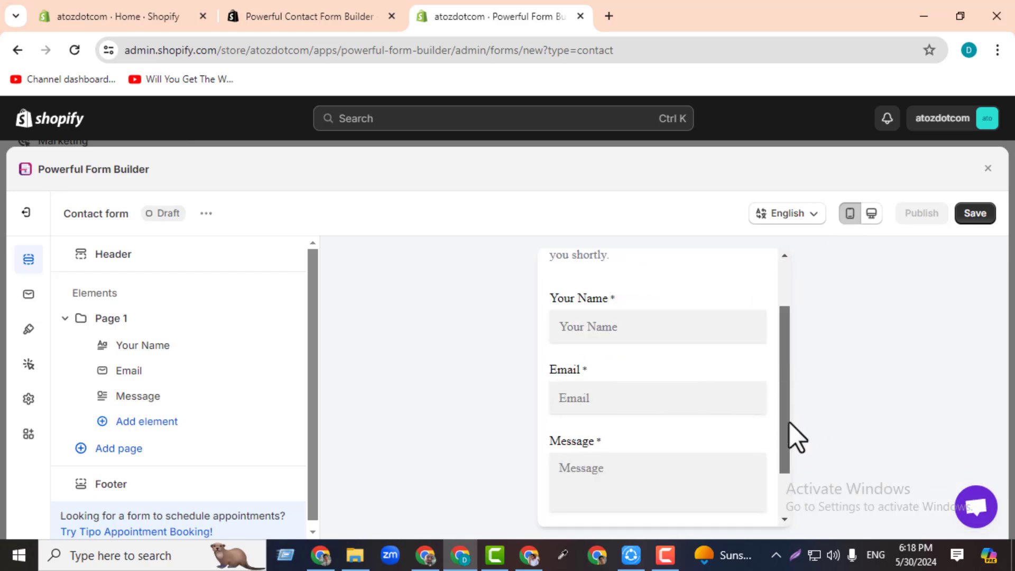
scroll(789, 423, up, 2)
click(871, 213)
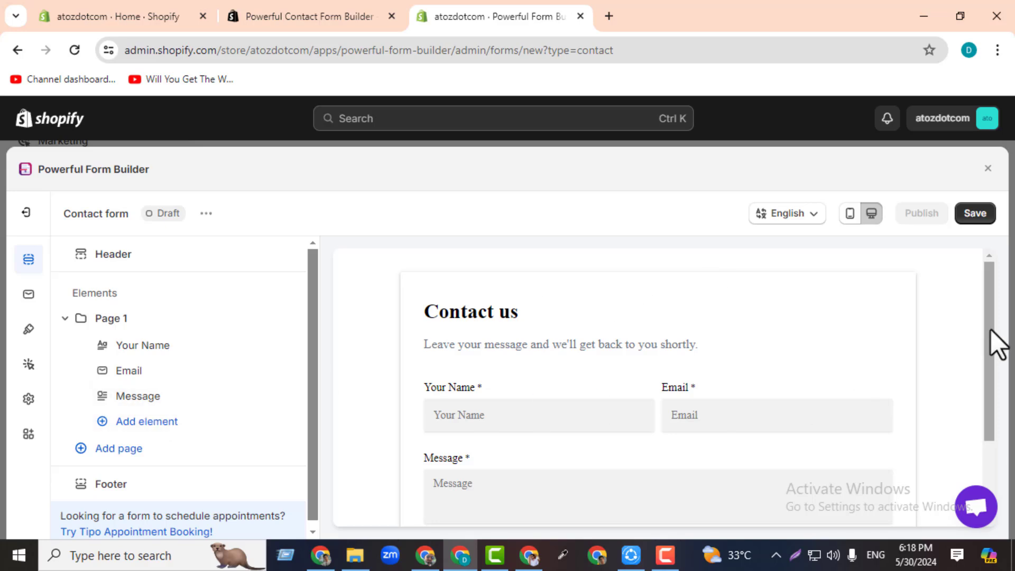
drag(991, 329, 988, 381)
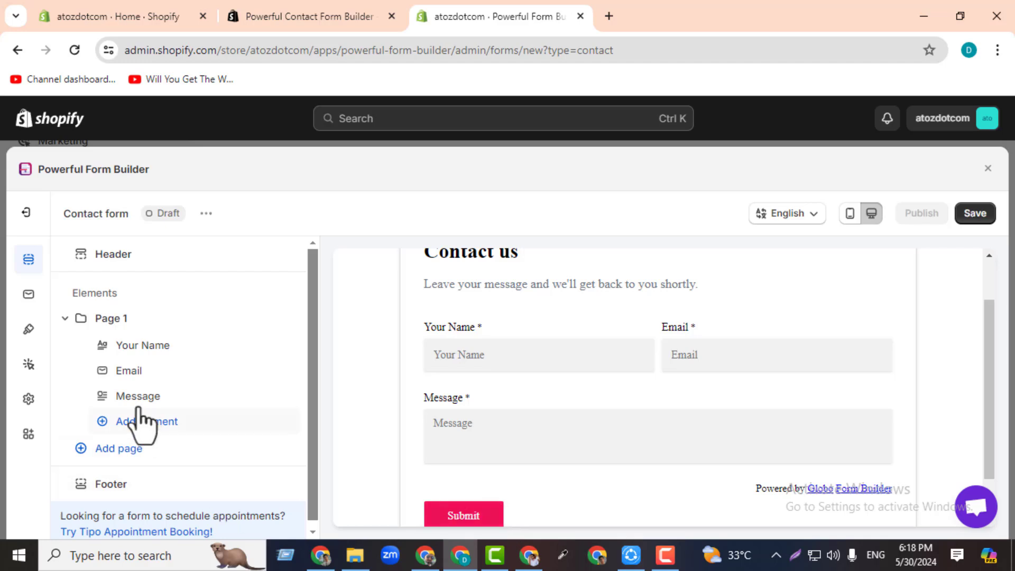
- Change the label of the form's Your Name element to "Your full nam"
click(132, 349)
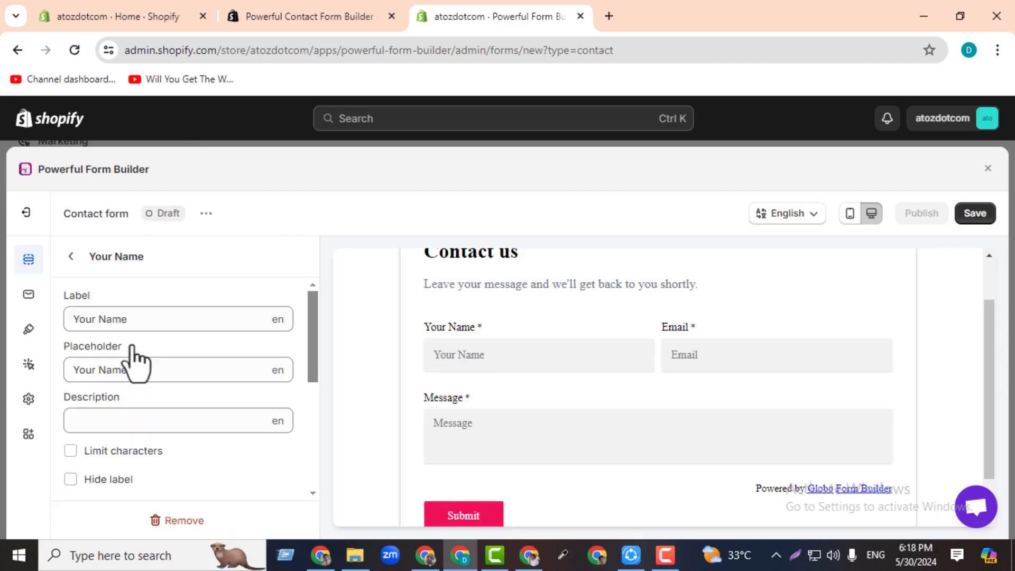
click(147, 320)
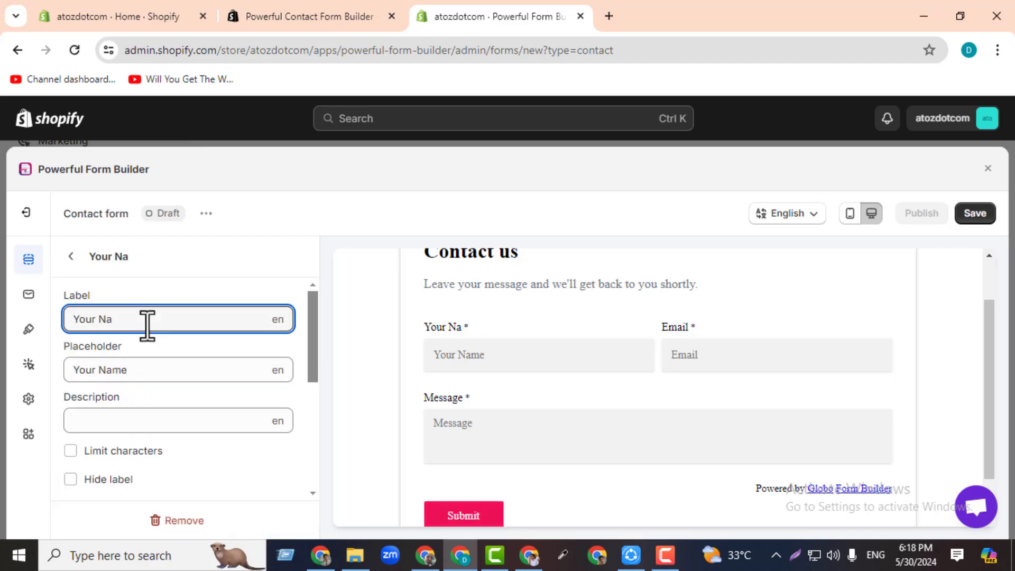
key(BackSpace)
key(BackSpace)
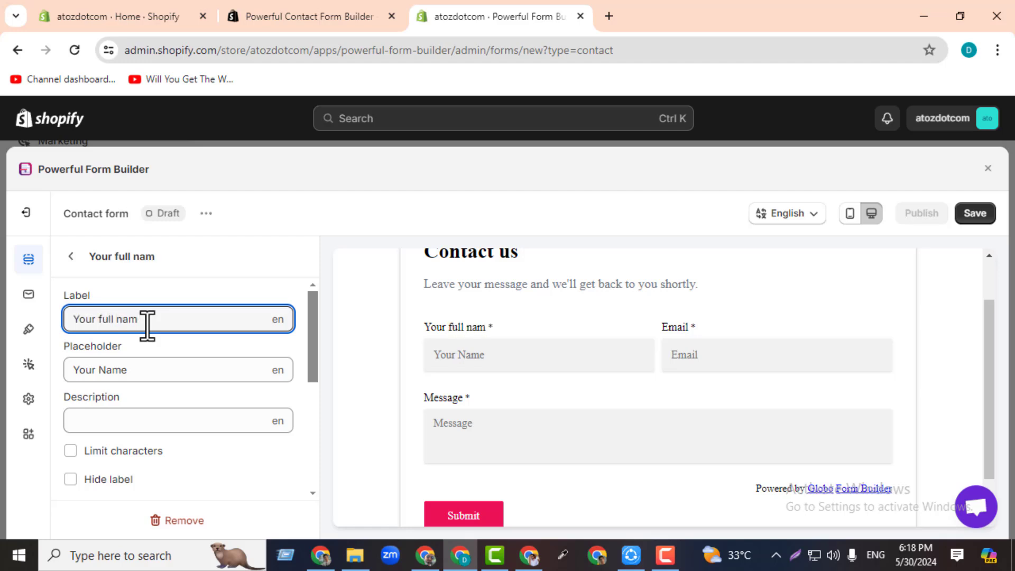
- Set the name element's placeholder to "Type your full name"
triple_click(95, 372)
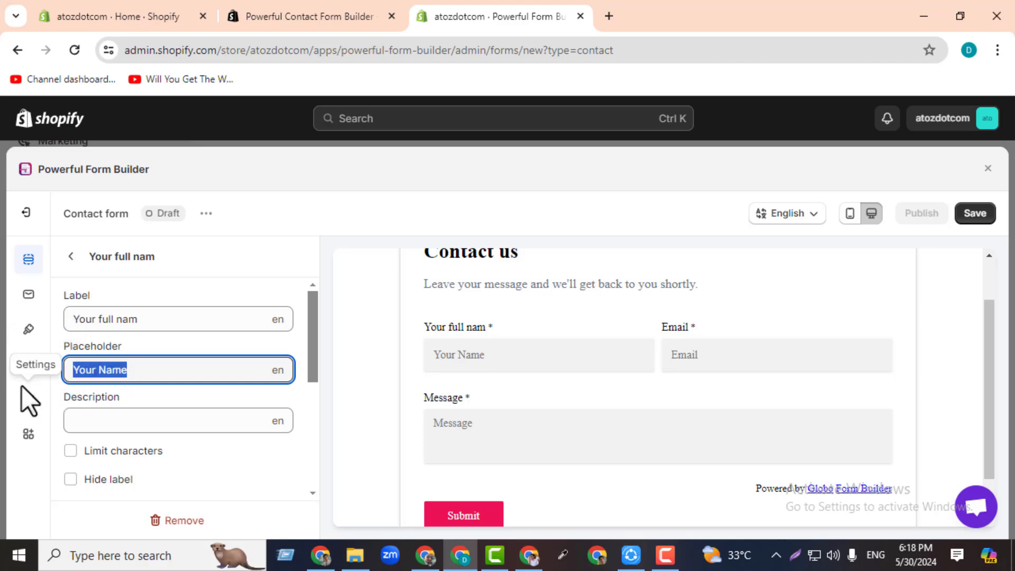
text(Writ)
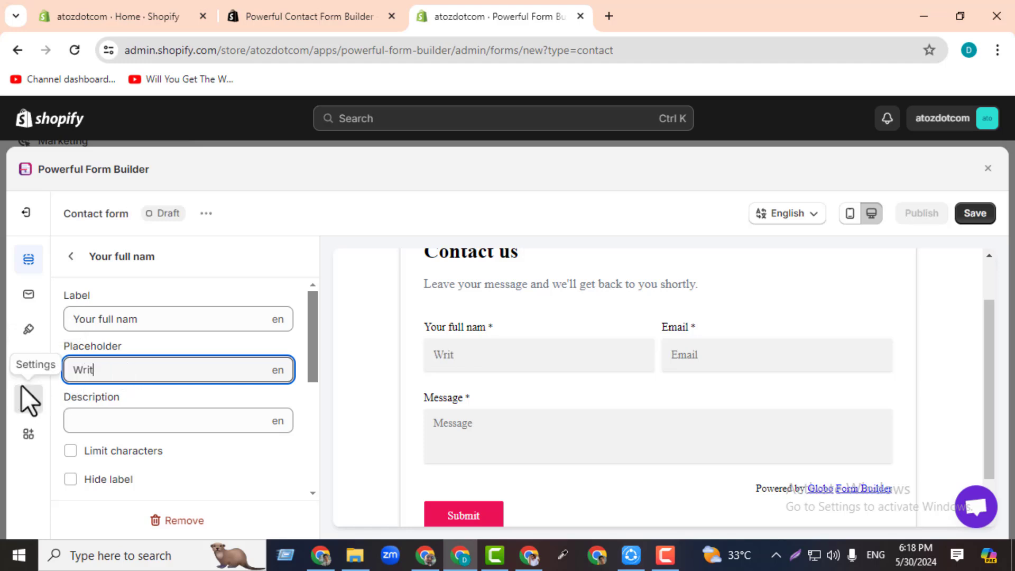
text(e your)
key(BackSpace)
key(BackSpace)
key(BackSpace)
key(BackSpace)
key(BackSpace)
key(BackSpace)
key(BackSpace)
key(BackSpace)
key(BackSpace)
key(BackSpace)
text(Type your full name)
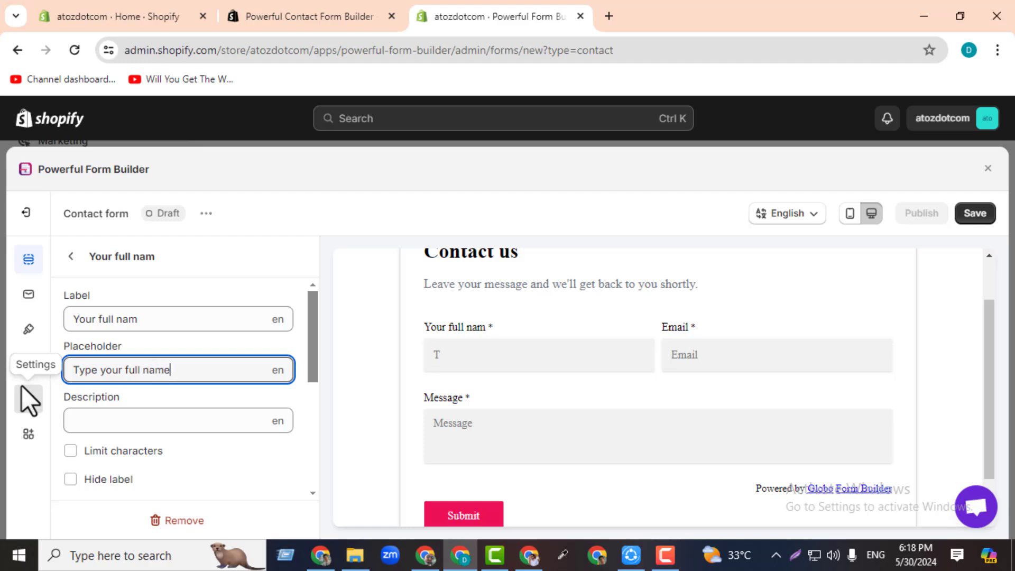
- Try the sample description "fkjdkjd" on the name element and clear it again
click(151, 425)
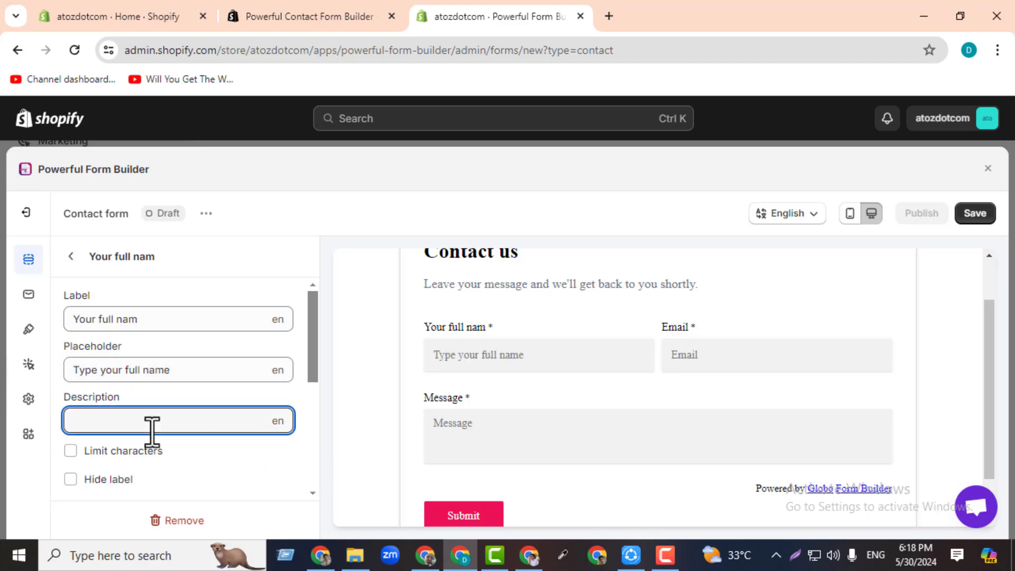
text(fkjdkjd)
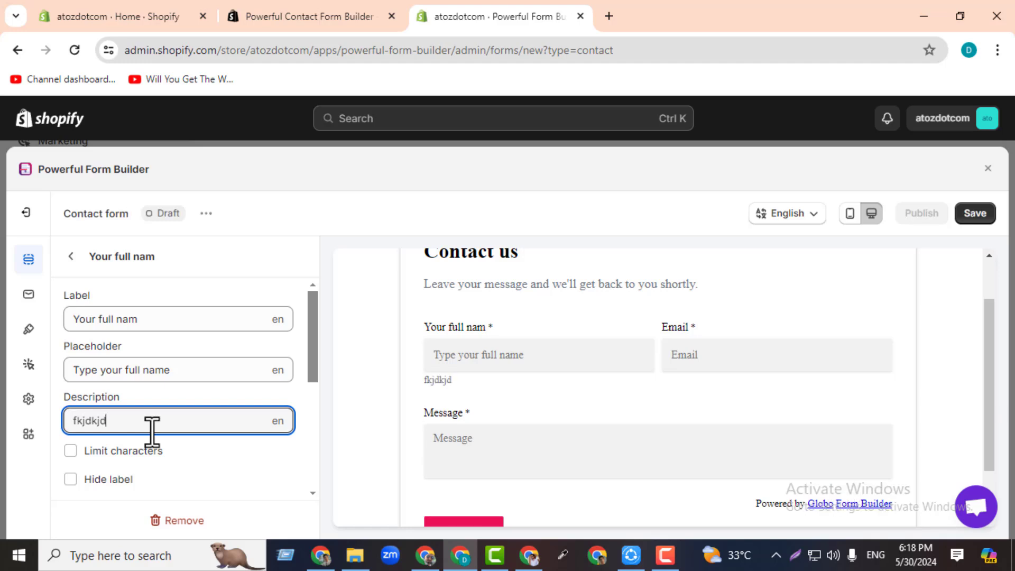
drag(152, 426, 3, 432)
key(BackSpace)
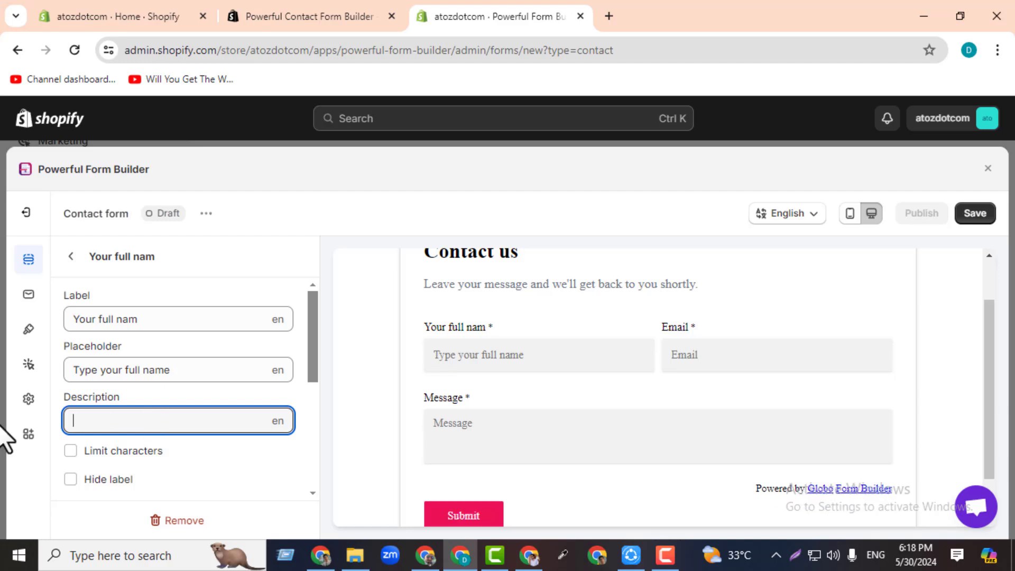
scroll(314, 394, down, 1)
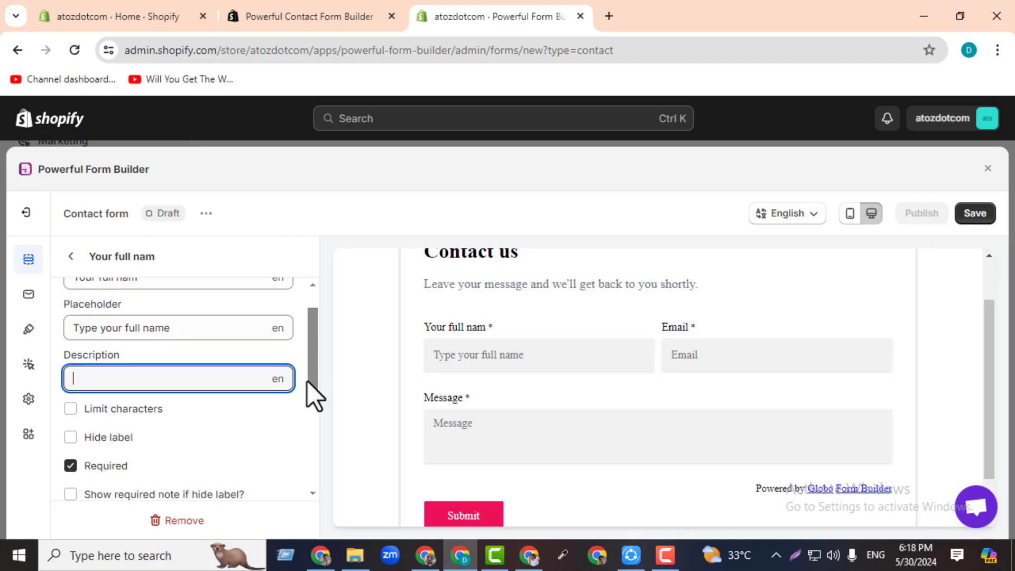
- Try the character limit on the name element, clear its value and turn the limit off again
scroll(307, 386, down, 1)
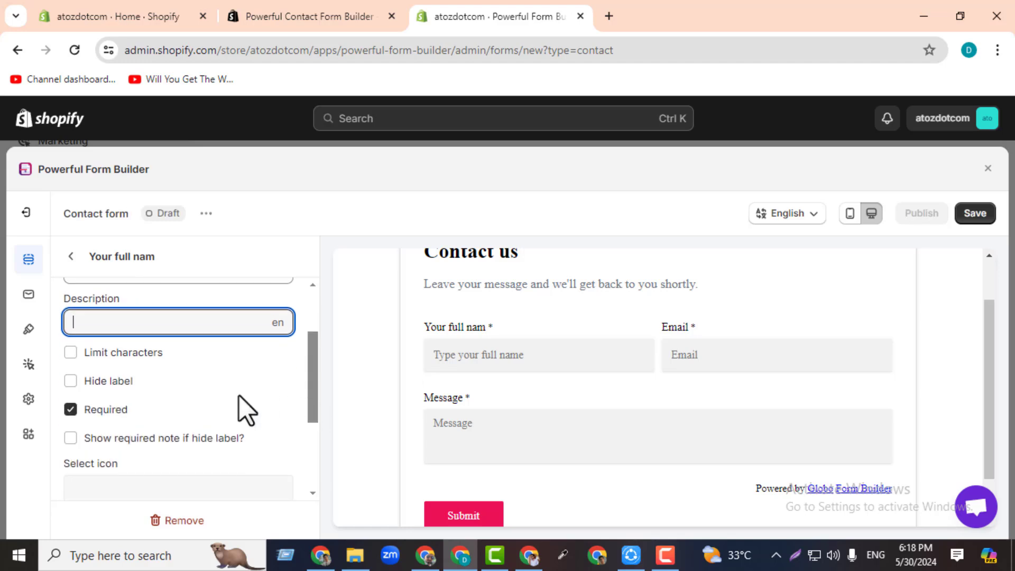
click(139, 357)
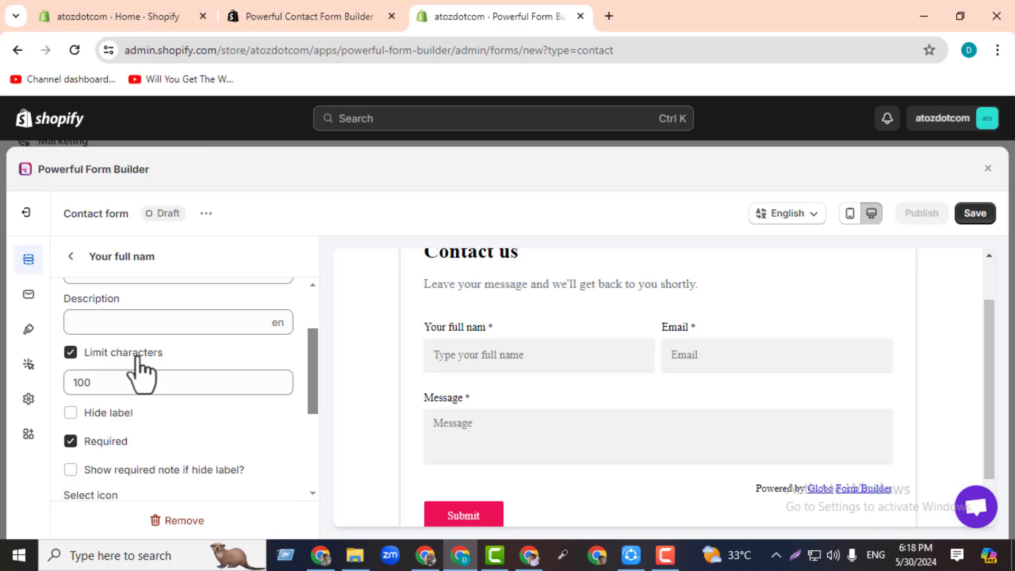
click(109, 381)
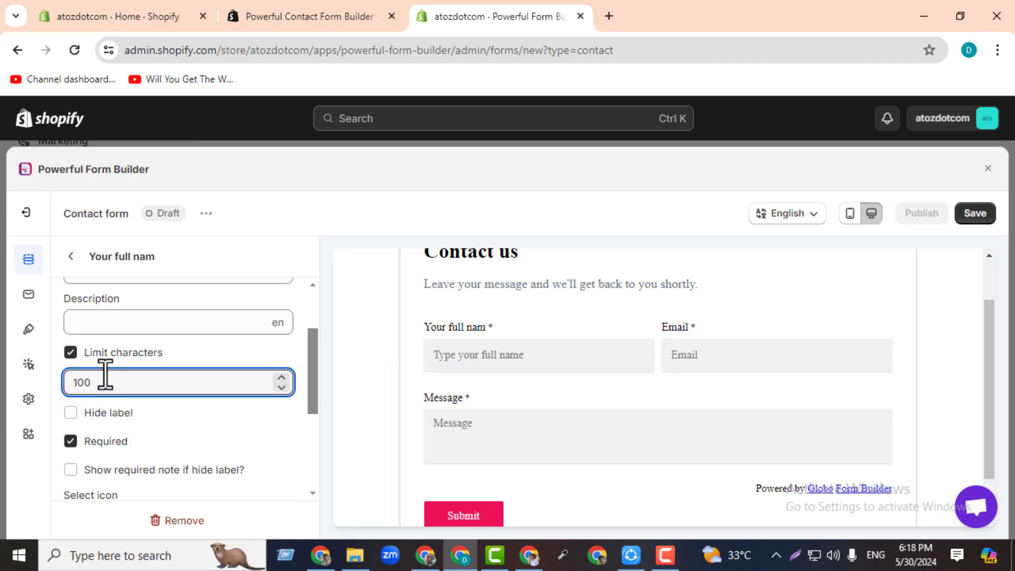
key(BackSpace)
key(BackSpace)
key(BackSpace)
click(72, 353)
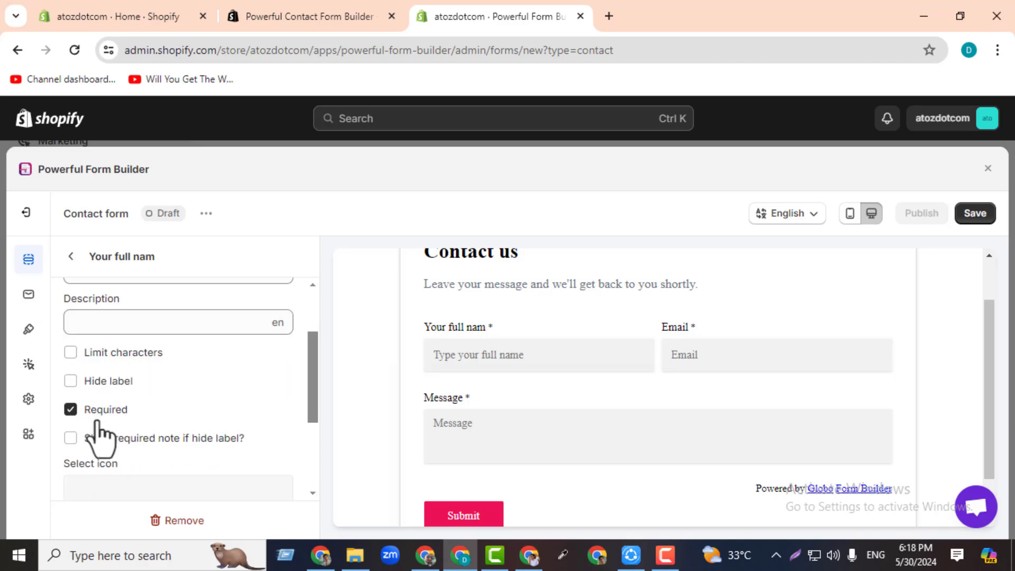
- Try hiding the name element's label with its position kept, and show the label again
click(71, 382)
click(71, 381)
click(70, 381)
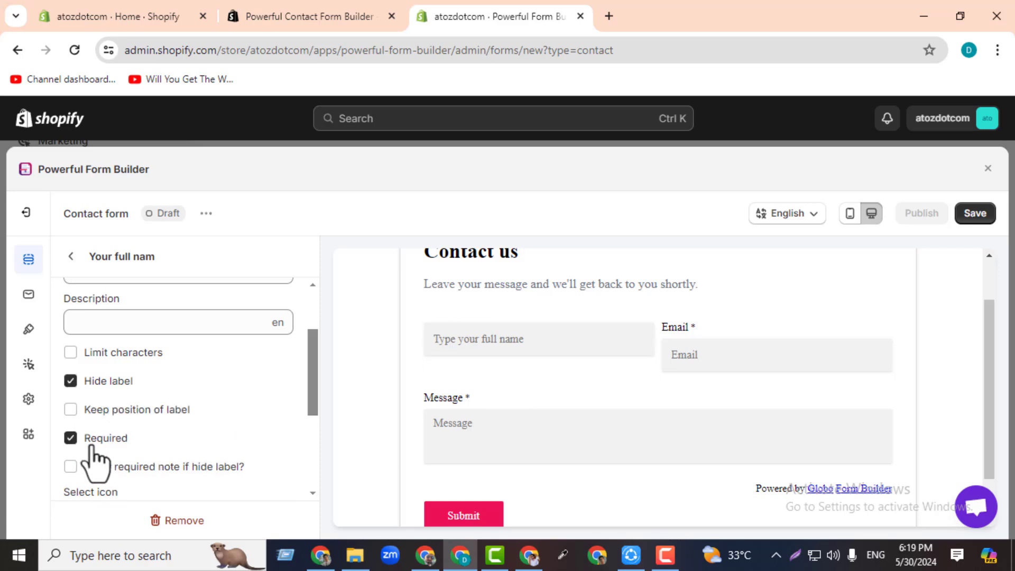
click(70, 409)
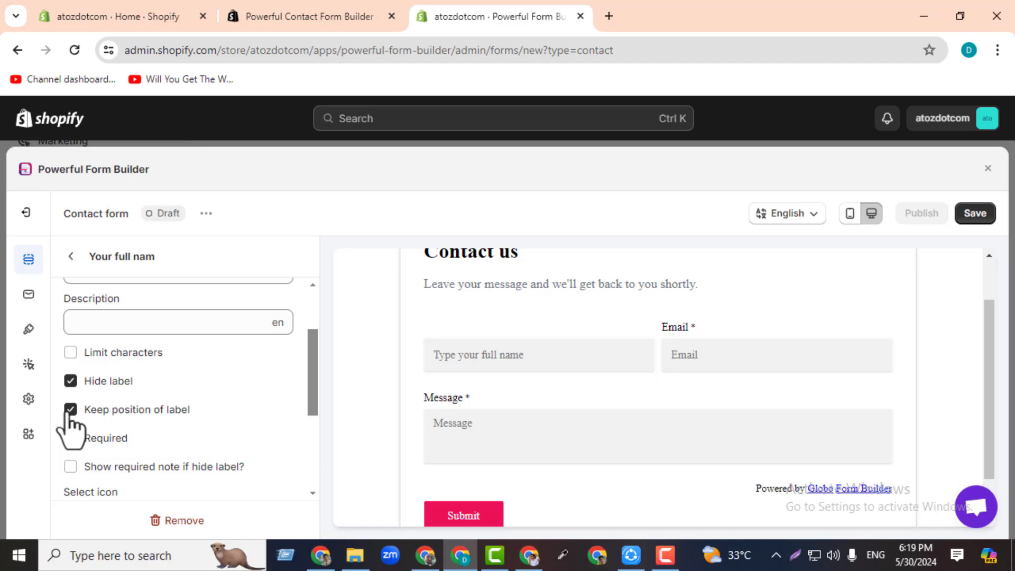
click(70, 380)
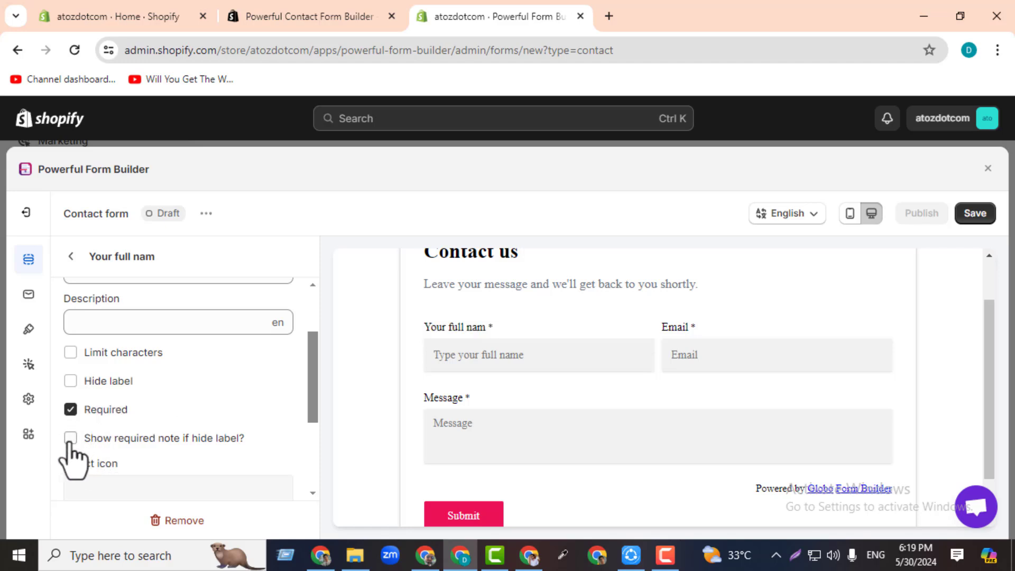
click(70, 438)
- Add the first grinning face icon to the name element
drag(312, 383, 288, 413)
click(206, 450)
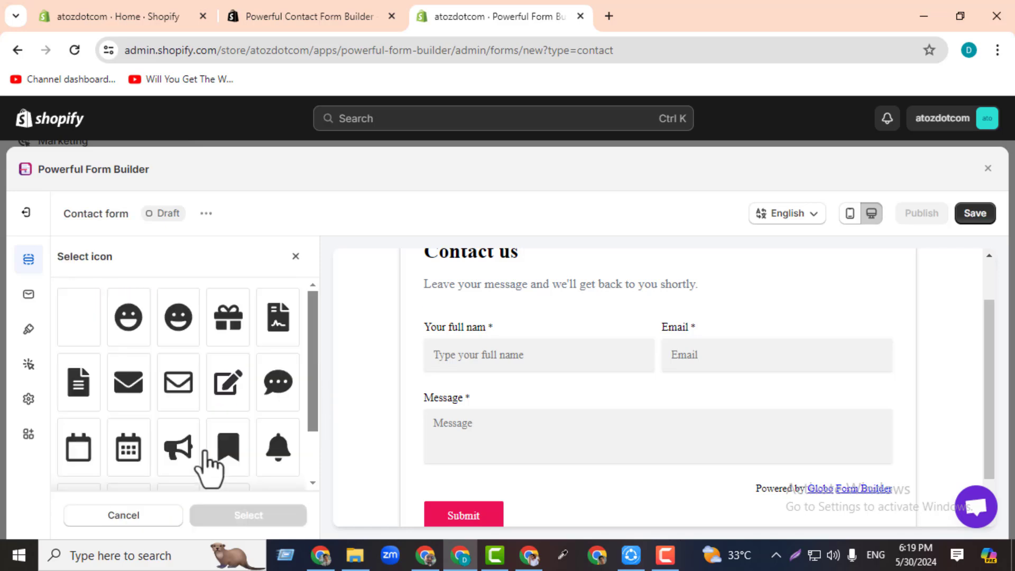
click(128, 338)
click(246, 516)
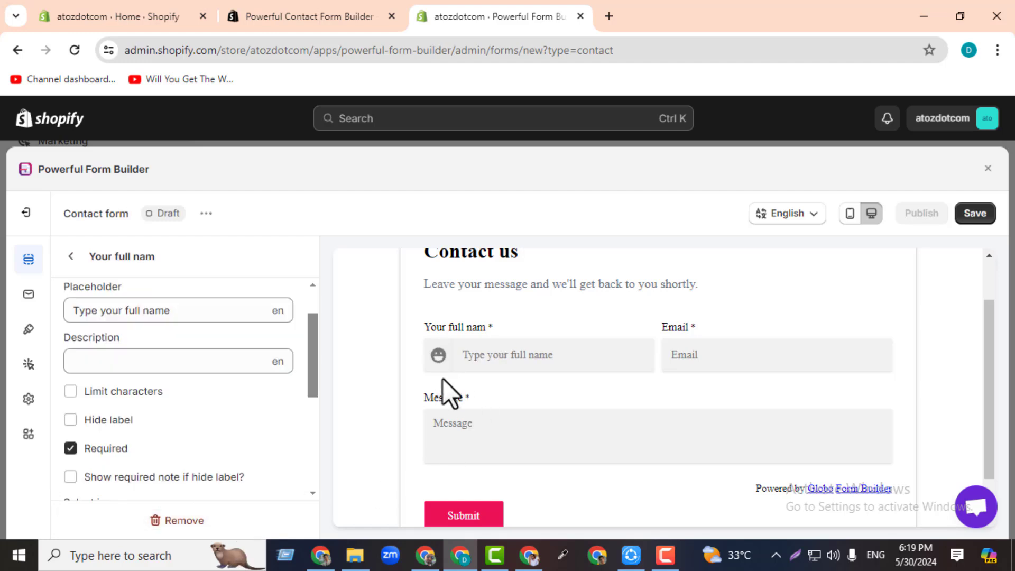
- Try column widths of 100% and 33% on the name element, restore 50% and return to the element list
drag(315, 382, 322, 493)
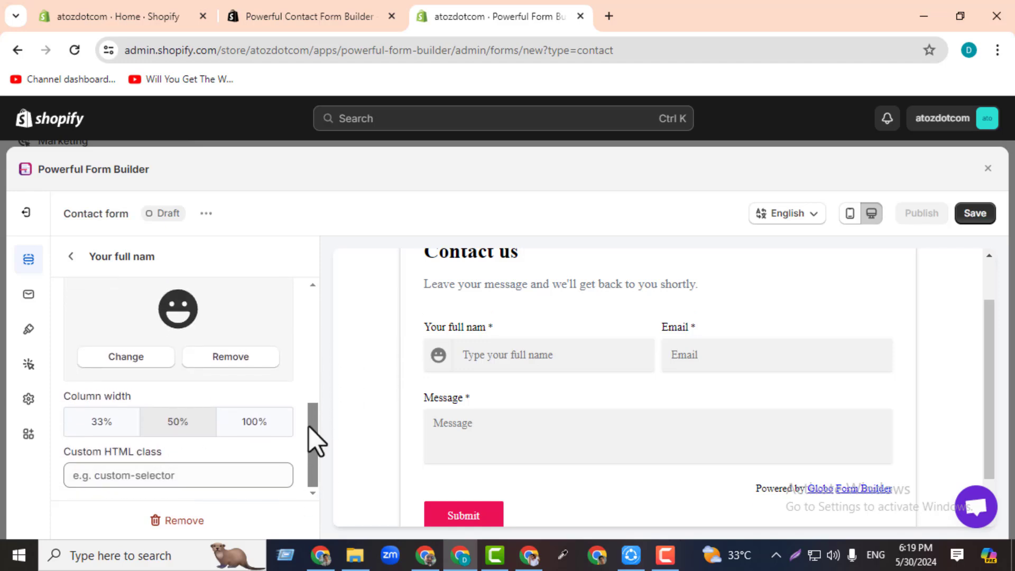
click(243, 428)
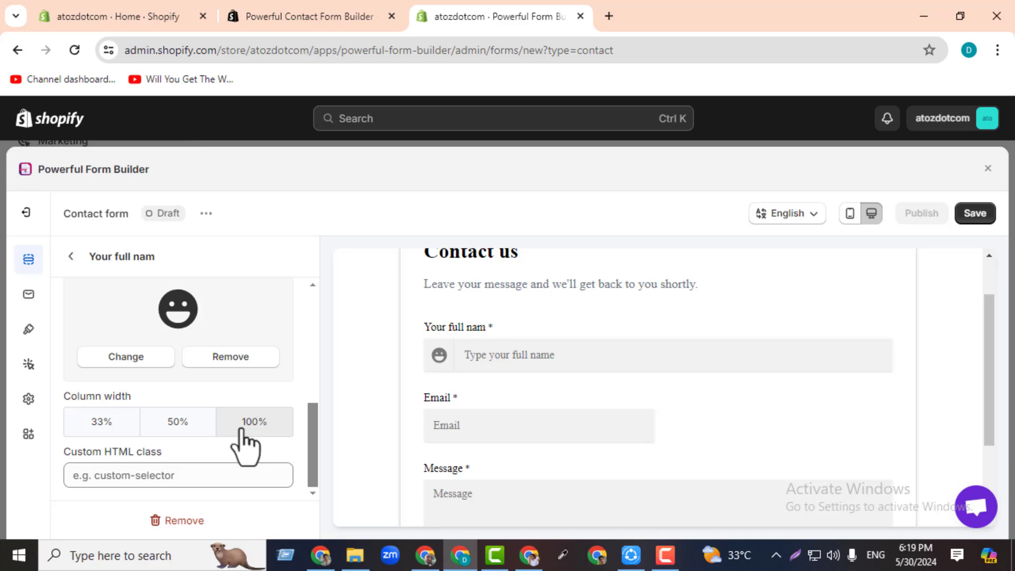
click(189, 429)
click(111, 421)
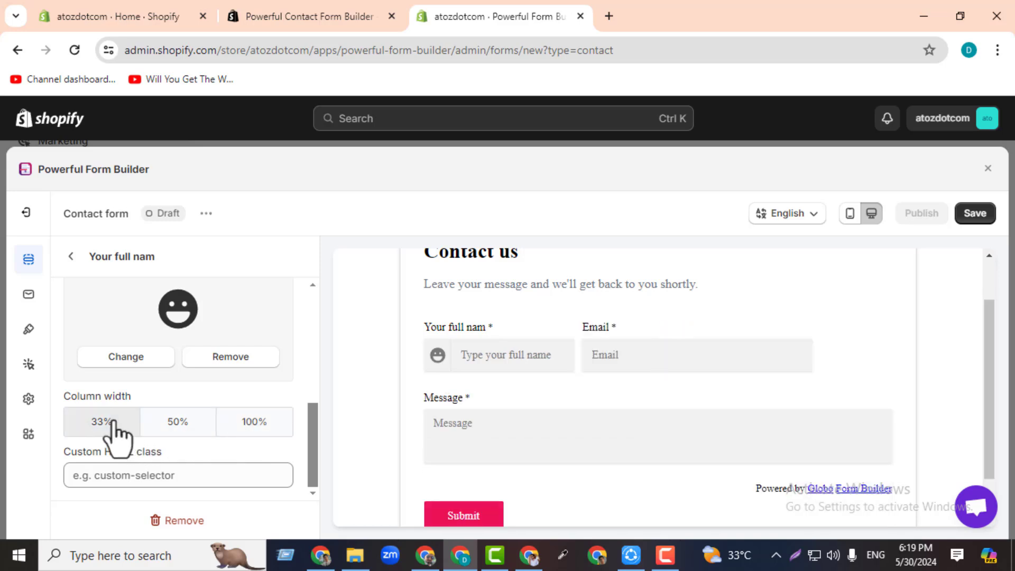
click(169, 428)
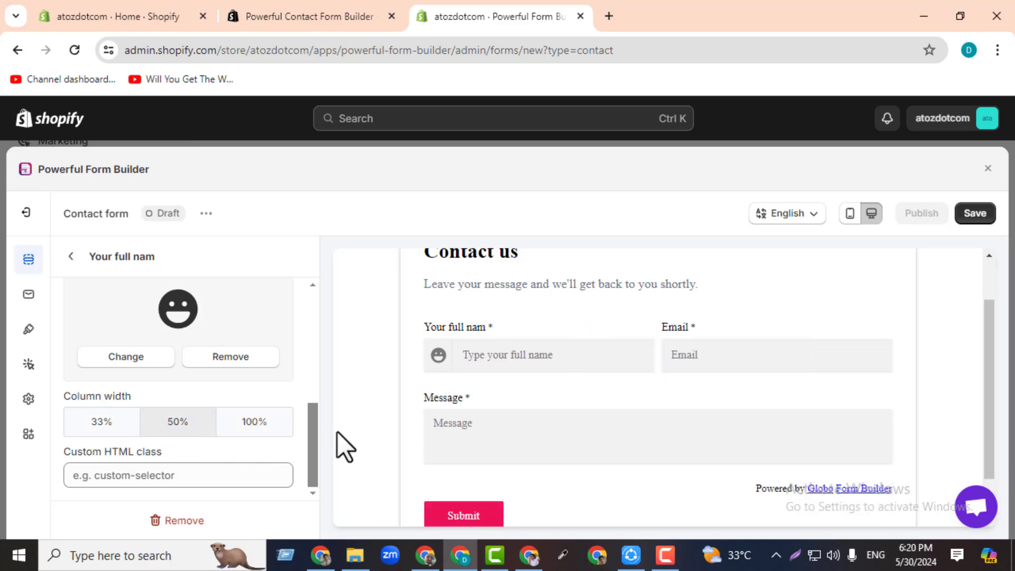
click(150, 478)
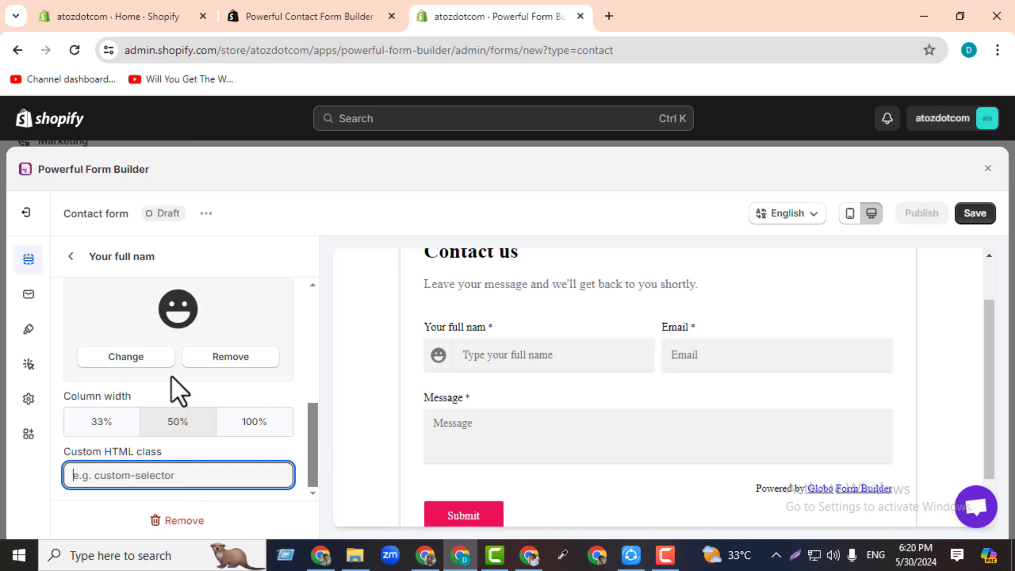
click(72, 257)
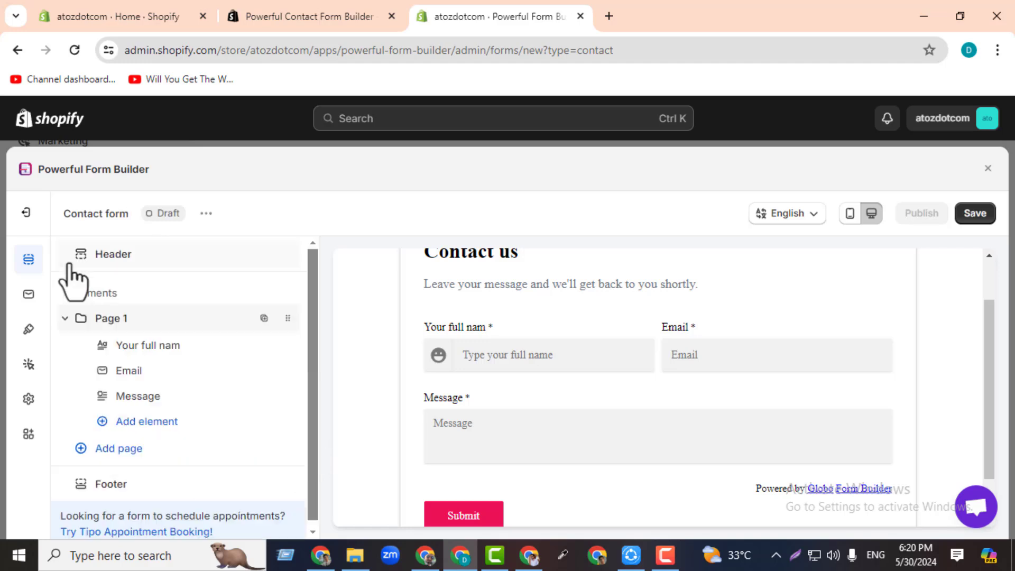
- Look through the settings of the Email and Message elements and return to the element list
click(141, 371)
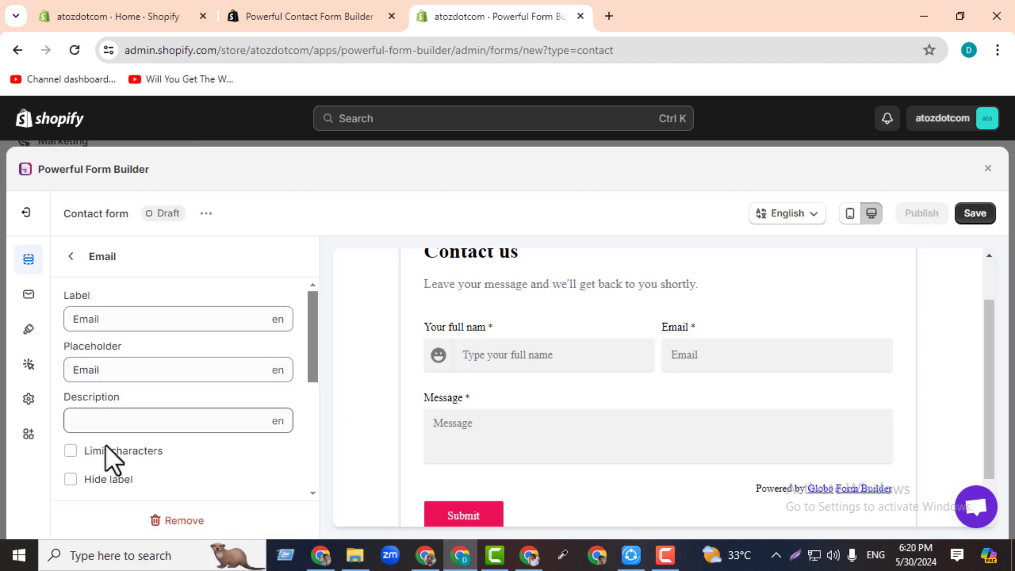
drag(305, 340, 300, 295)
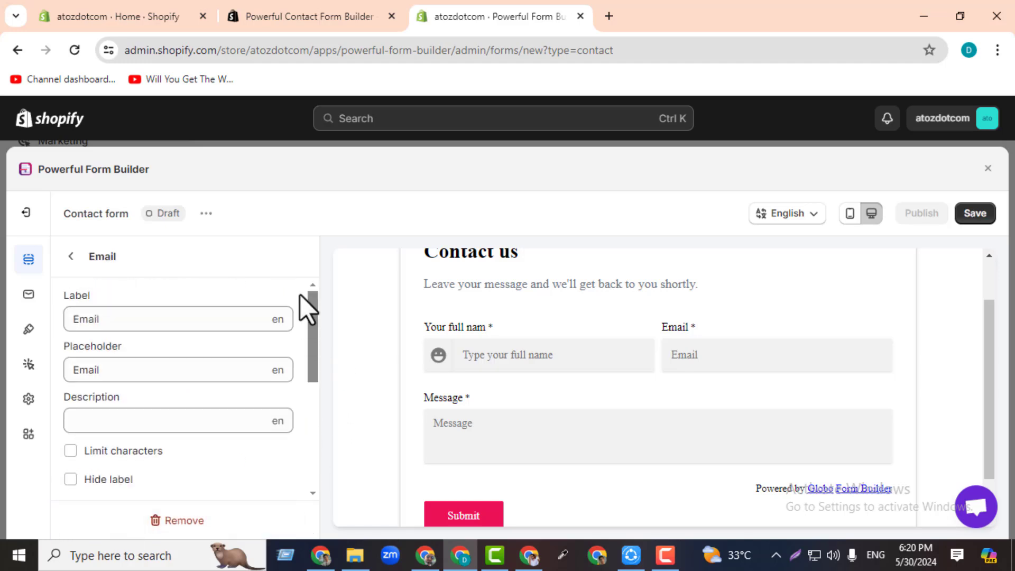
click(70, 256)
click(126, 396)
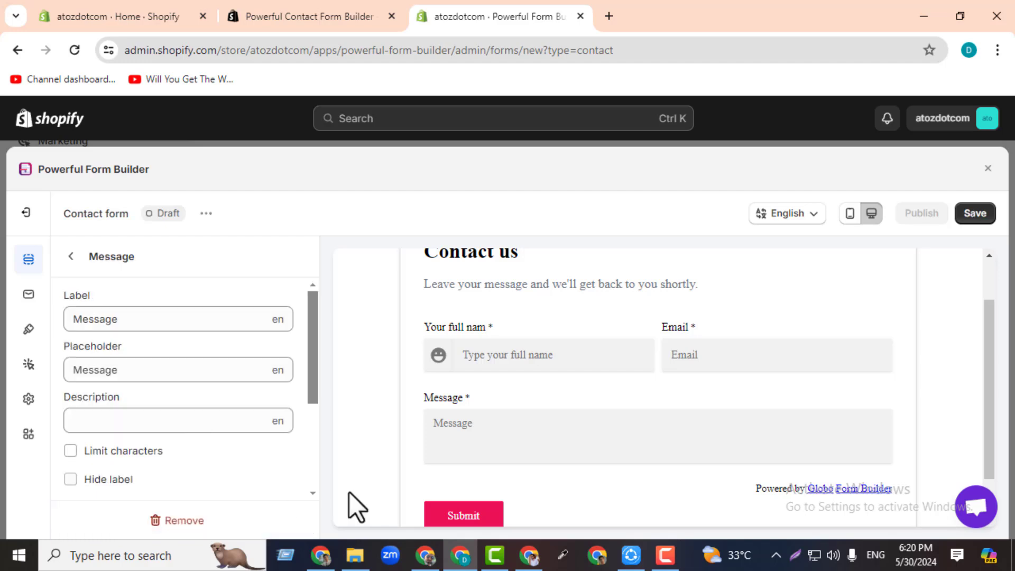
click(70, 256)
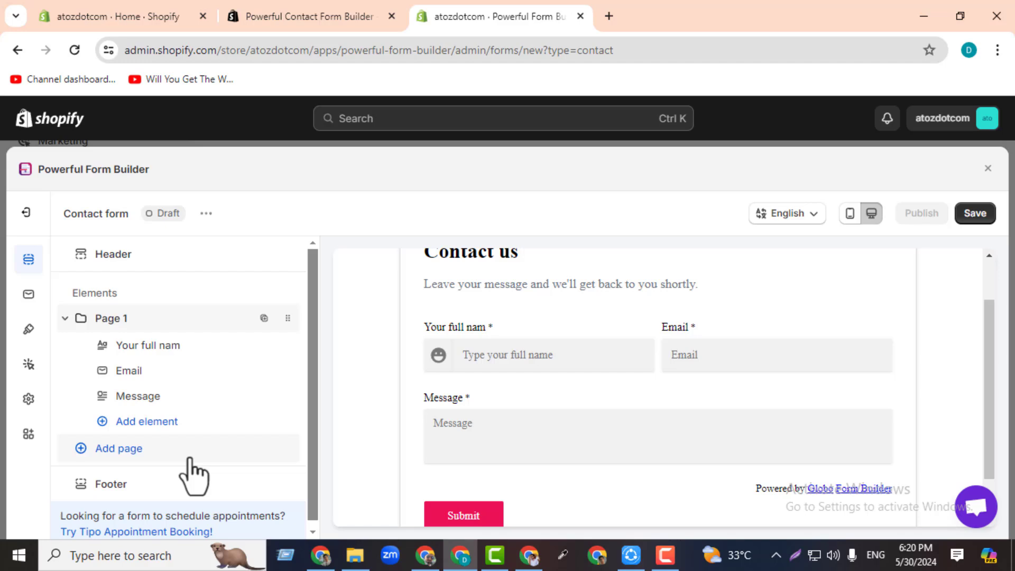
- Add a Checkboxes element below the Message element on Page 1 of the form
click(170, 425)
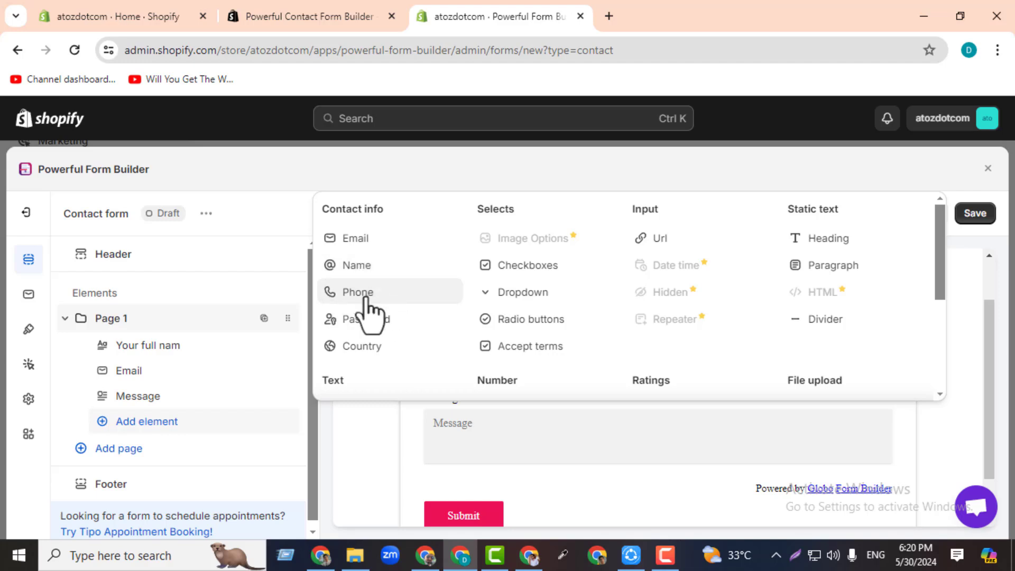
click(536, 267)
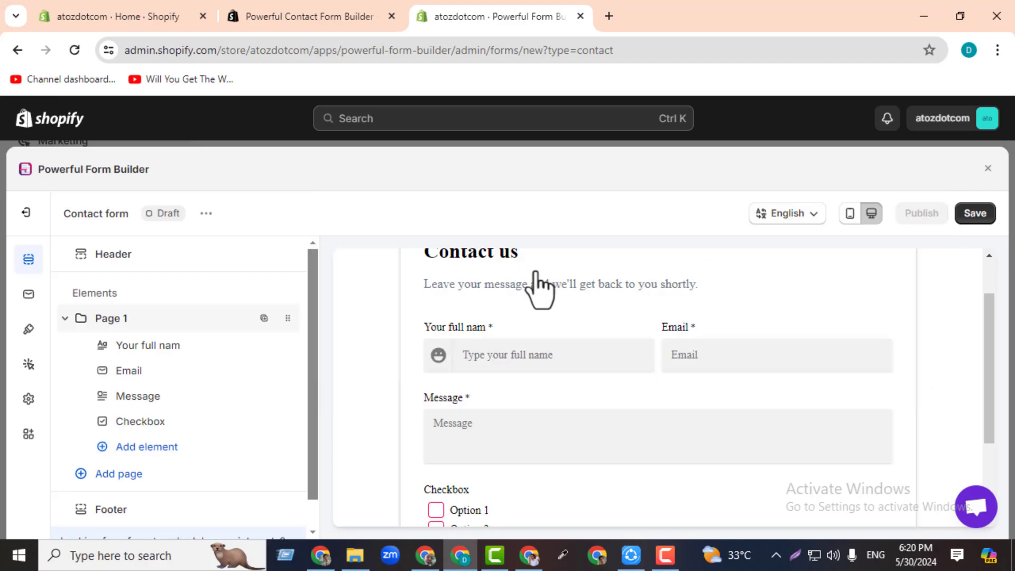
drag(987, 341, 986, 390)
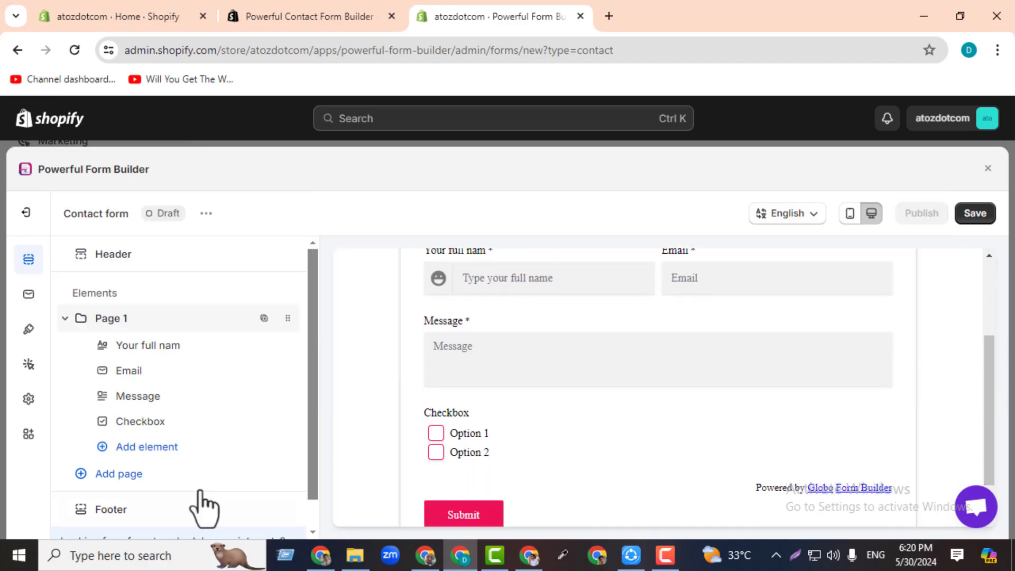
- Rename the new checkbox element's two options to "male" and "female"
click(123, 423)
drag(145, 403, 97, 402)
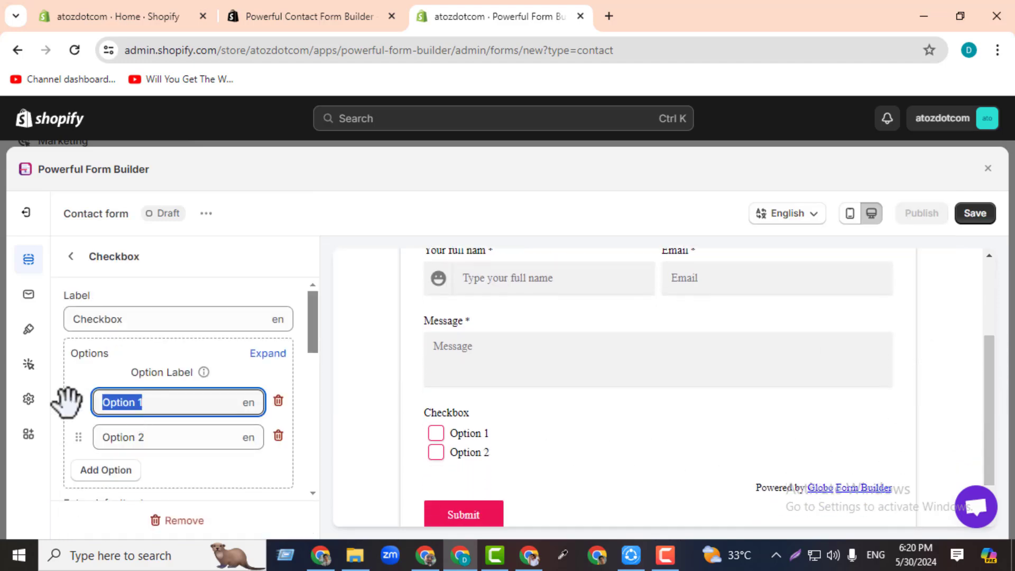
text(male)
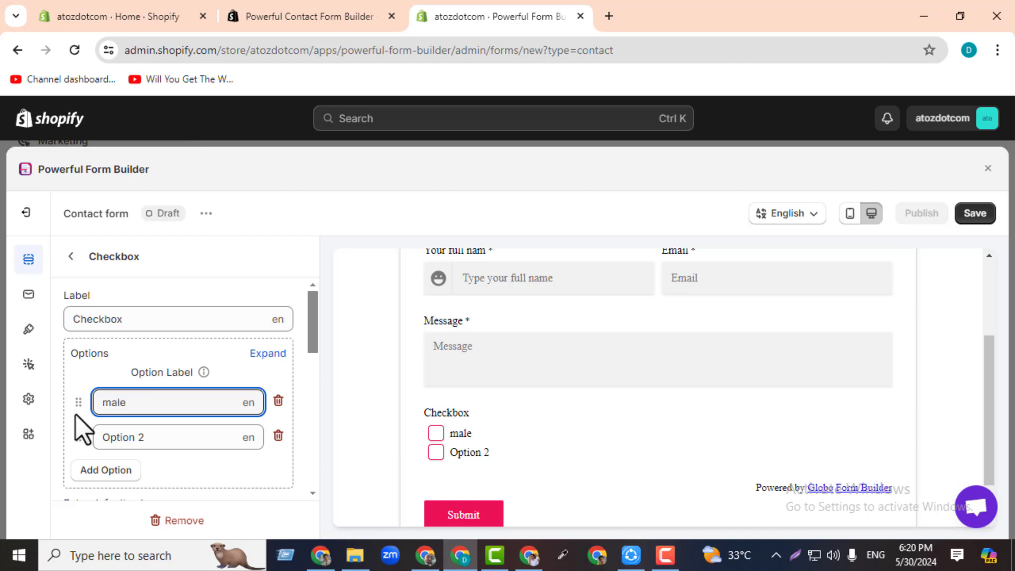
key(Tab)
text(female)
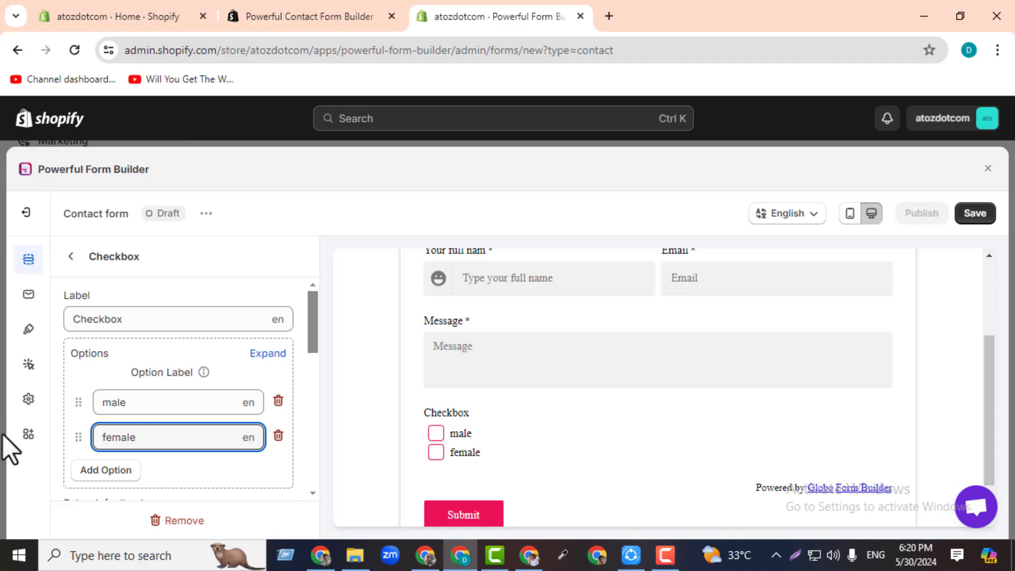
- Change the checkbox element's label to "select your gendar"
double_click(170, 319)
key(BackSpace)
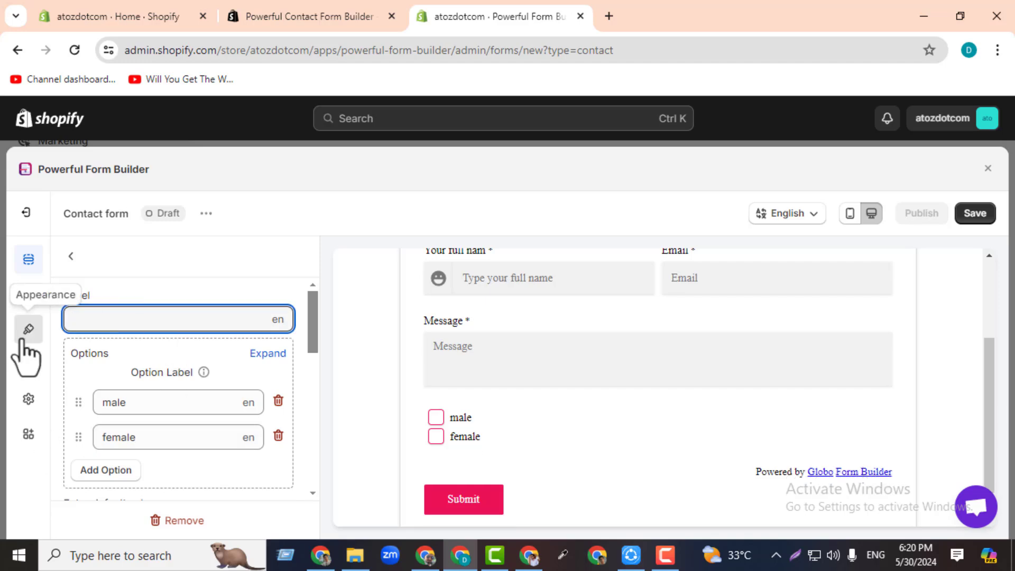
text(selec)
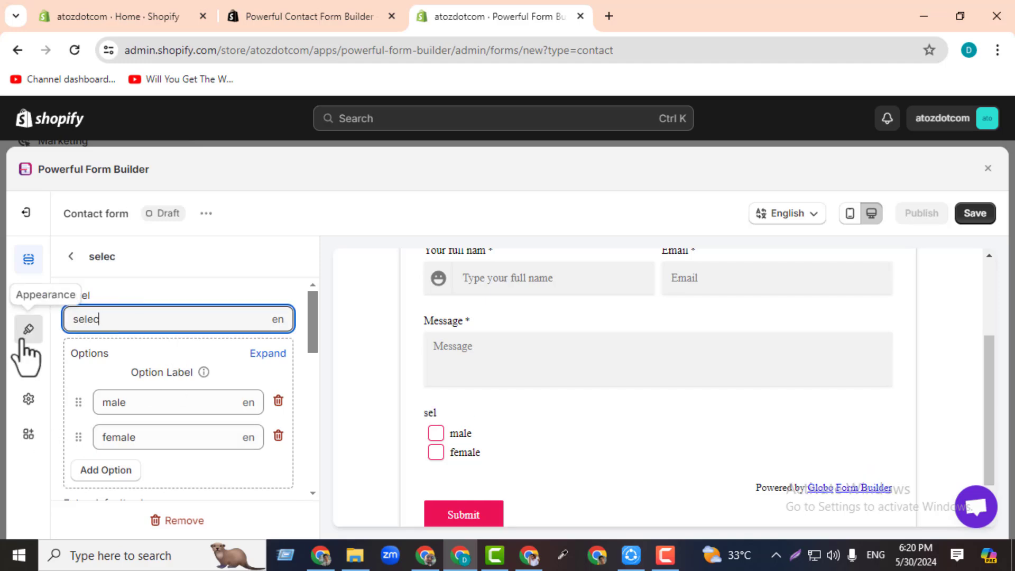
text(uy)
key(BackSpace)
key(BackSpace)
text(t your g)
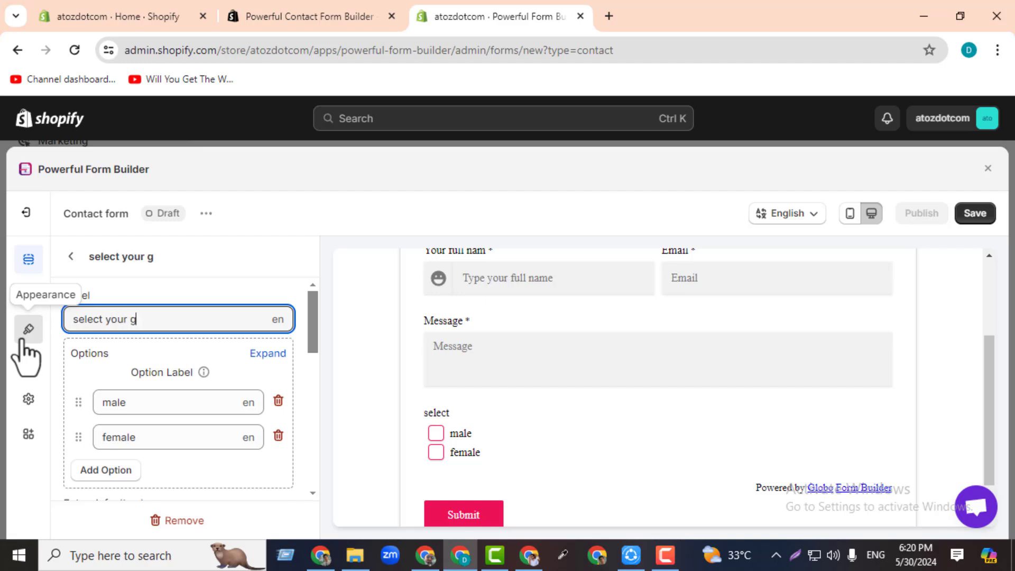
text(endar)
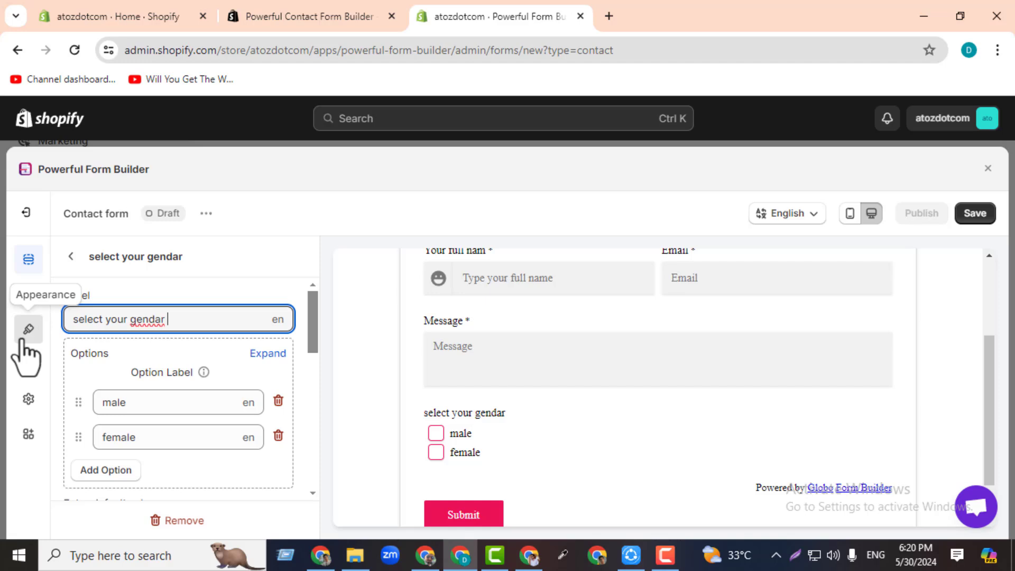
- Correct the misspelled last word so that the checkbox element's label reads "select your gender"
right_click(151, 320)
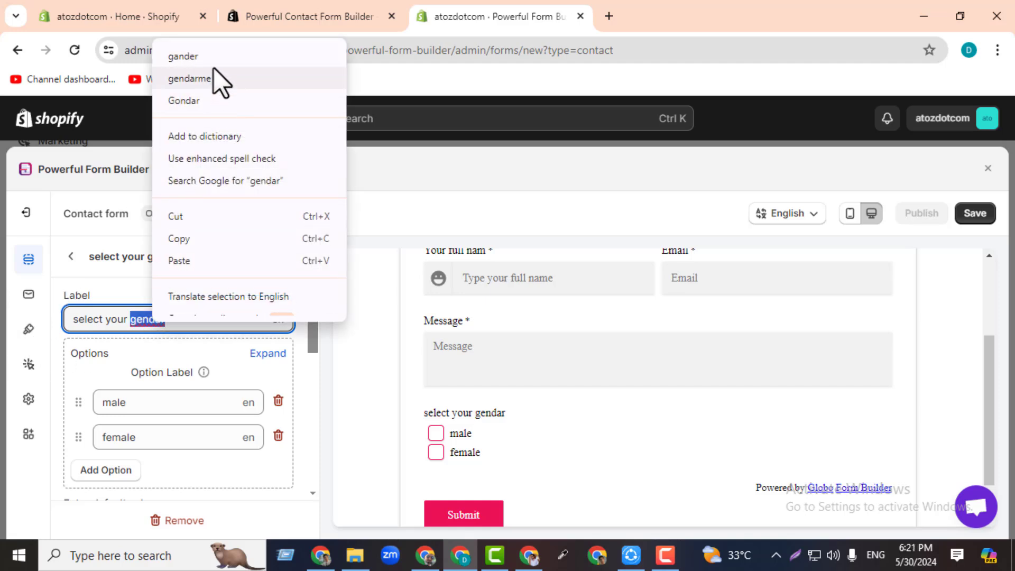
click(214, 69)
drag(193, 326, 139, 302)
key(BackSpace)
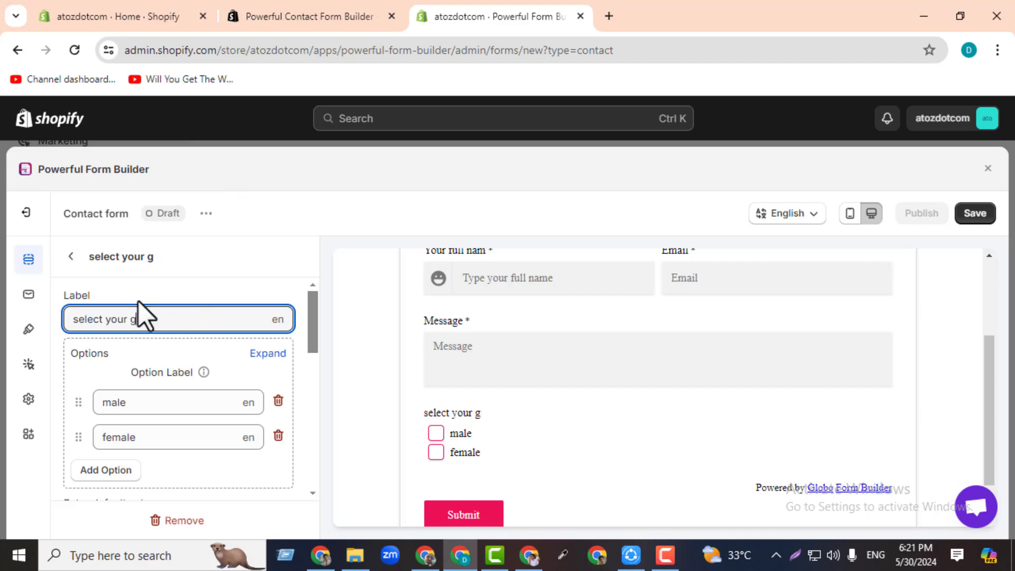
text(ender)
click(226, 290)
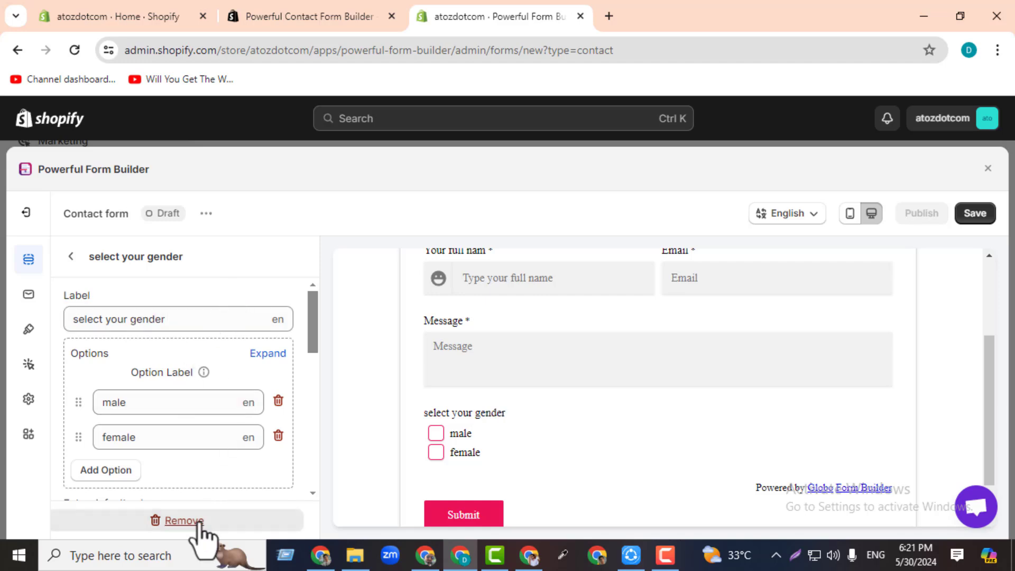
scroll(311, 369, down, 3)
drag(312, 372, 311, 325)
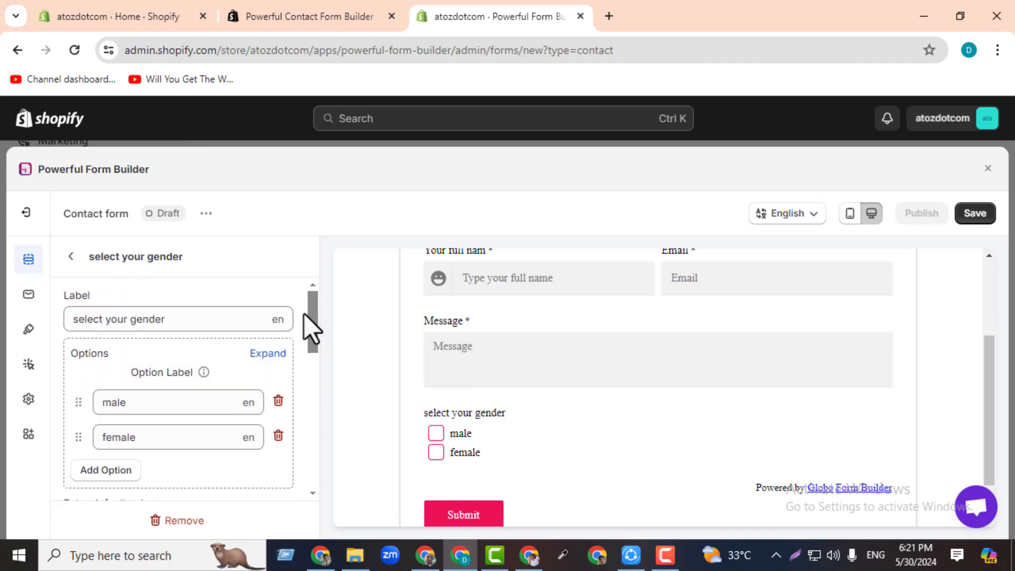
- Add an Accept terms element below the gender checkboxes on Page 1
click(70, 257)
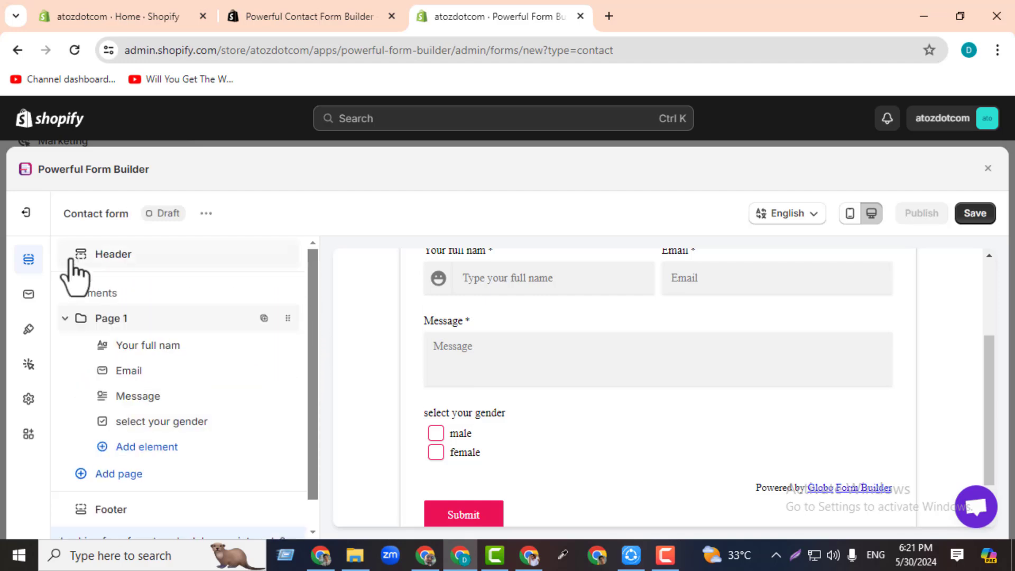
click(139, 447)
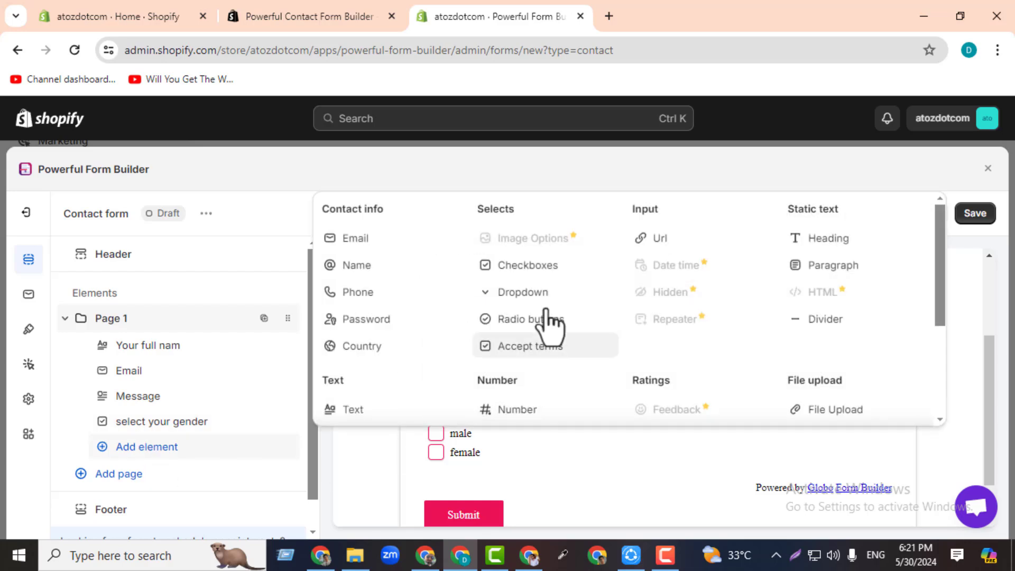
click(530, 347)
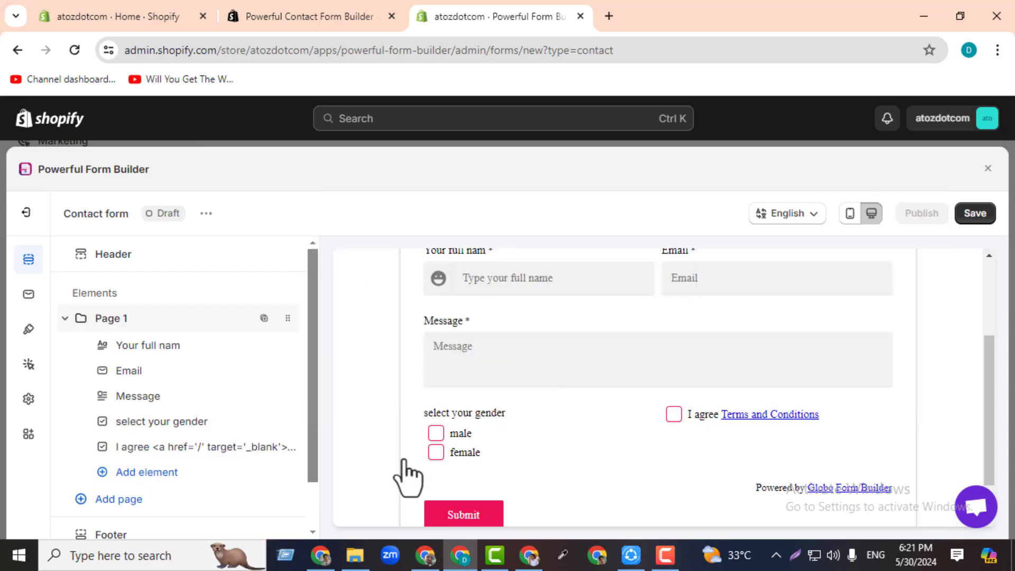
- Duplicate the terms agreement element on Page 1 and remove the copy
scroll(265, 402, down, 1)
click(264, 408)
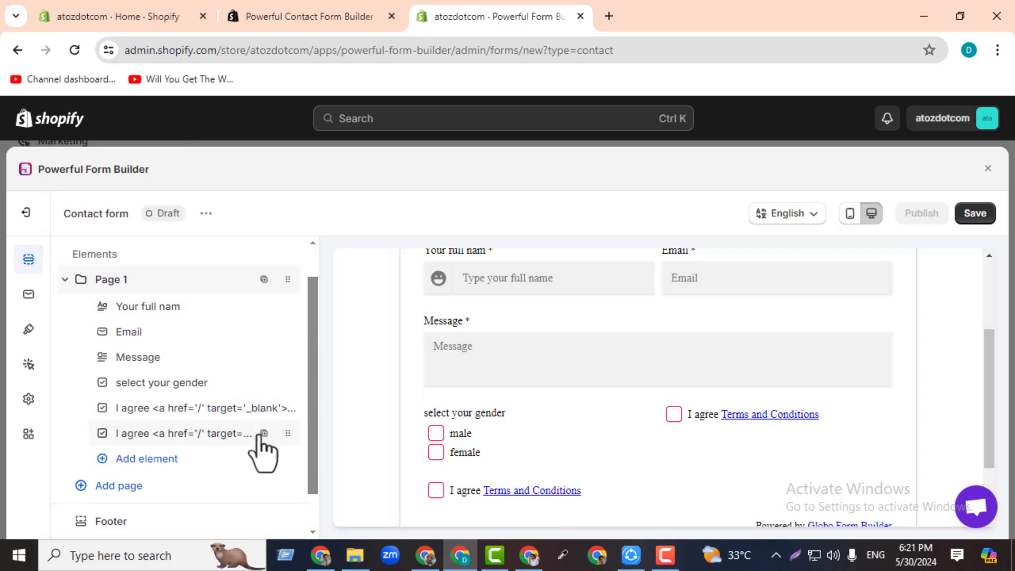
click(190, 434)
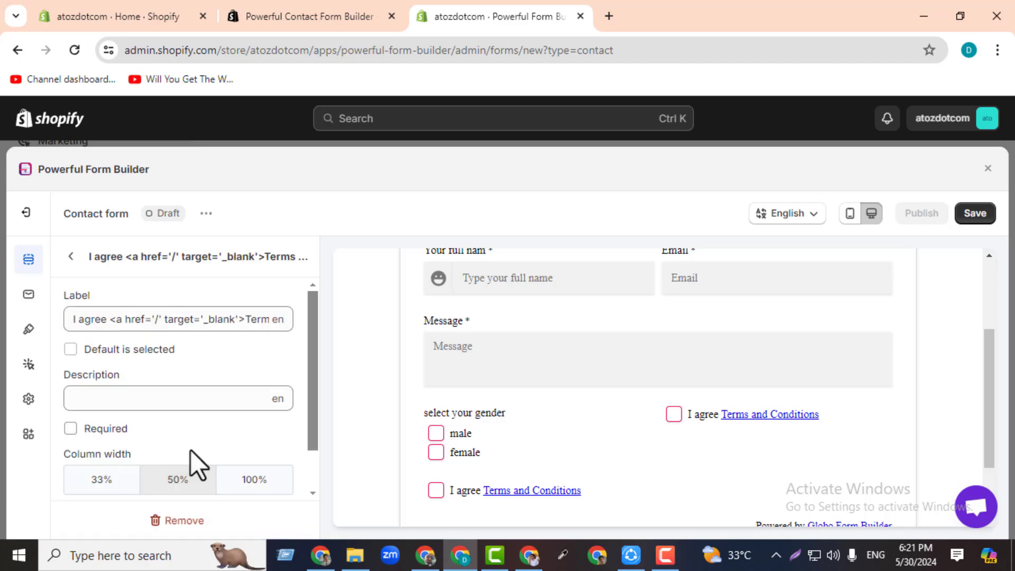
click(182, 520)
- Try the default-selected option of the terms agreement element and leave its settings
scroll(997, 409, down, 2)
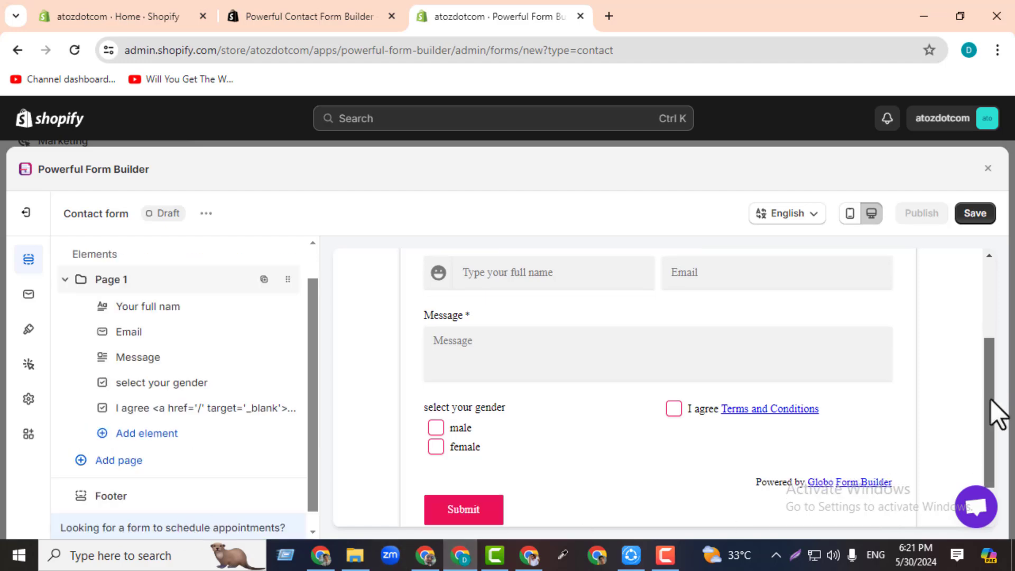
click(133, 415)
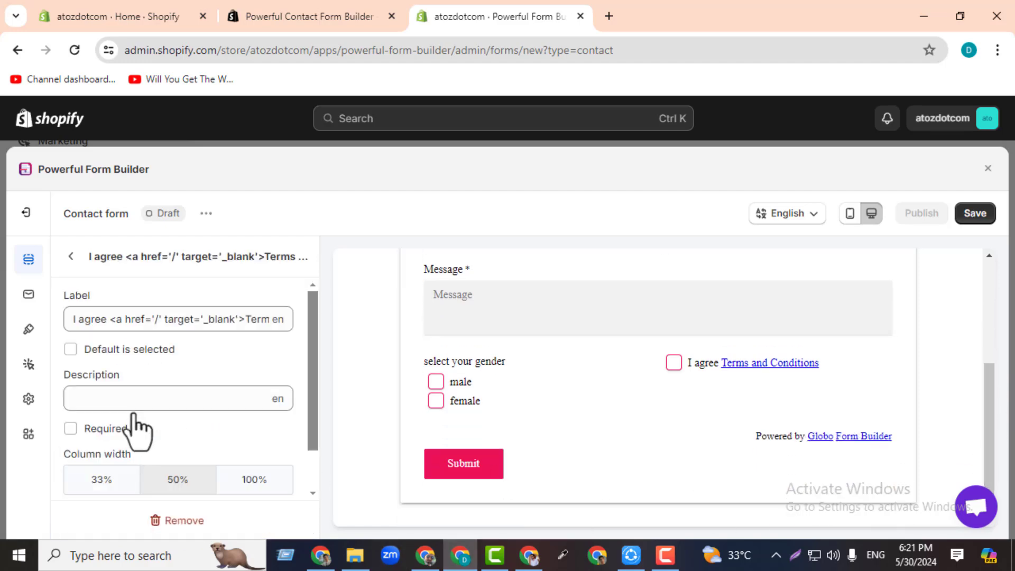
click(71, 347)
click(70, 348)
click(674, 363)
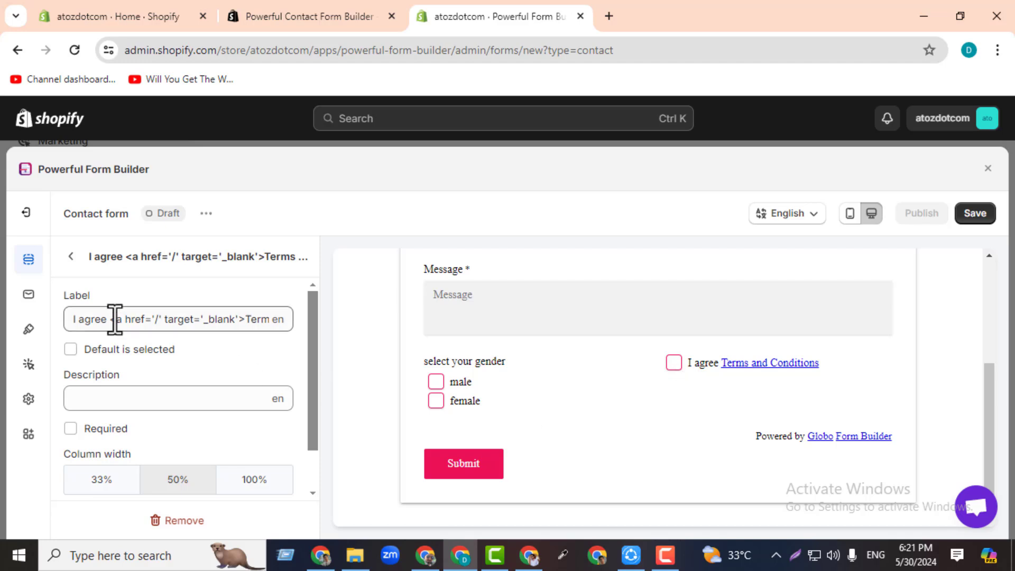
click(71, 257)
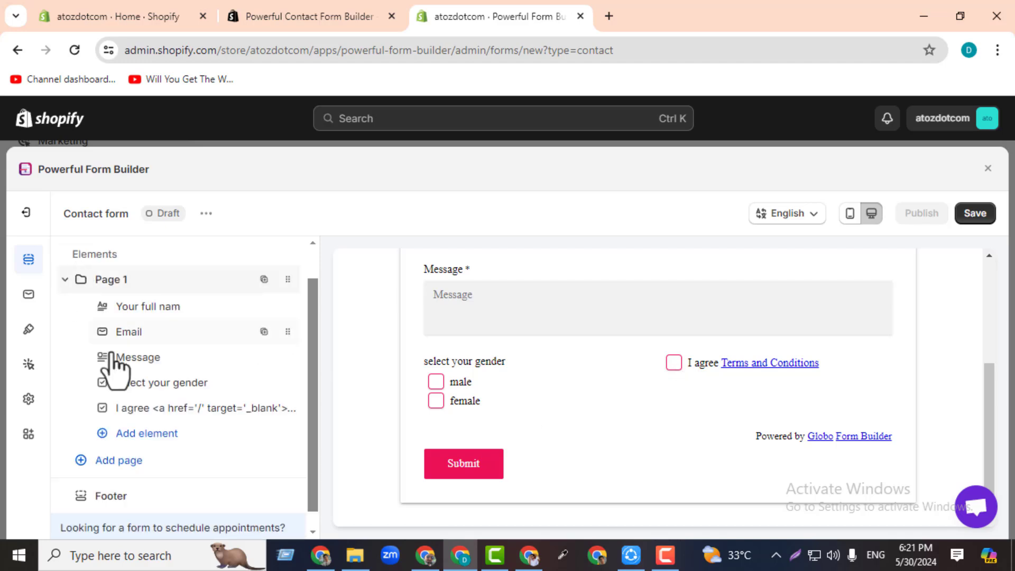
- Set the terms agreement element's column width to 100%
click(144, 408)
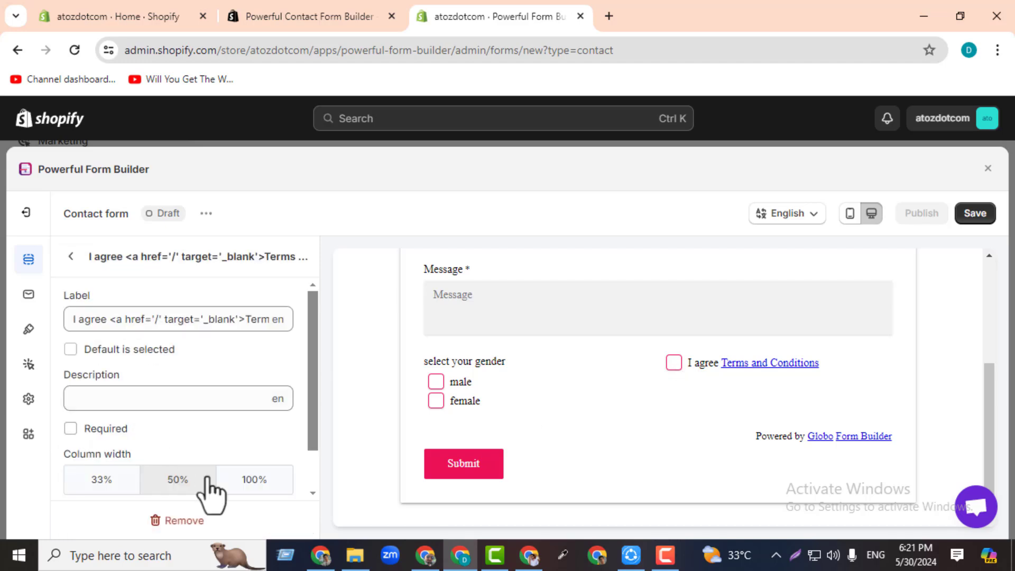
click(259, 486)
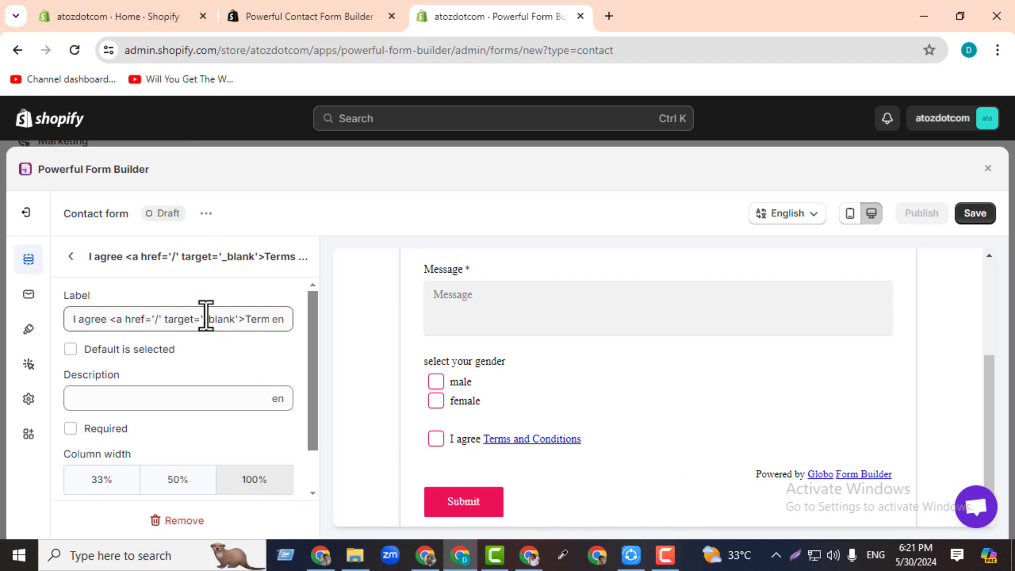
click(71, 257)
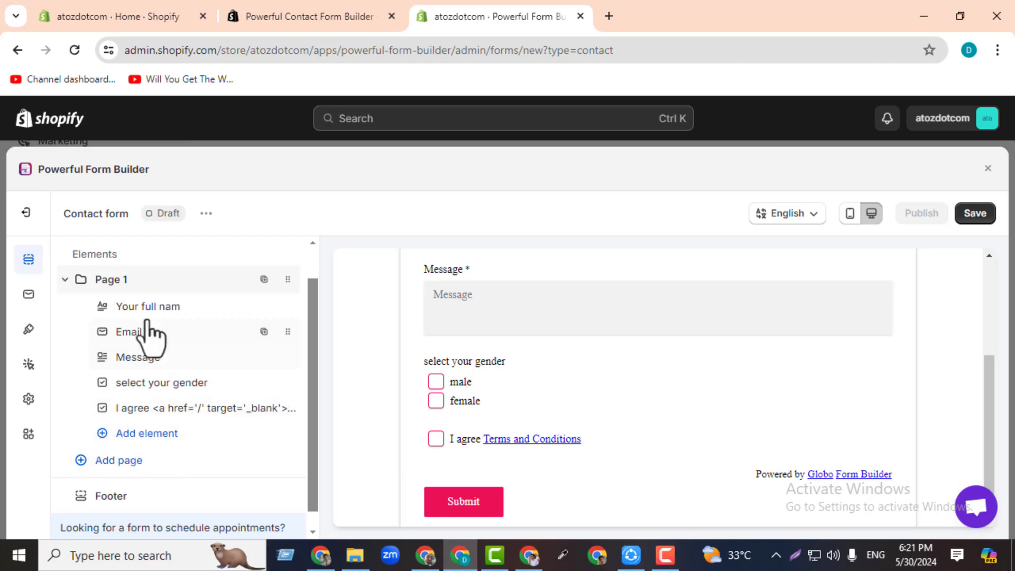
- Open the form's admin mail settings and save the contact form
click(28, 295)
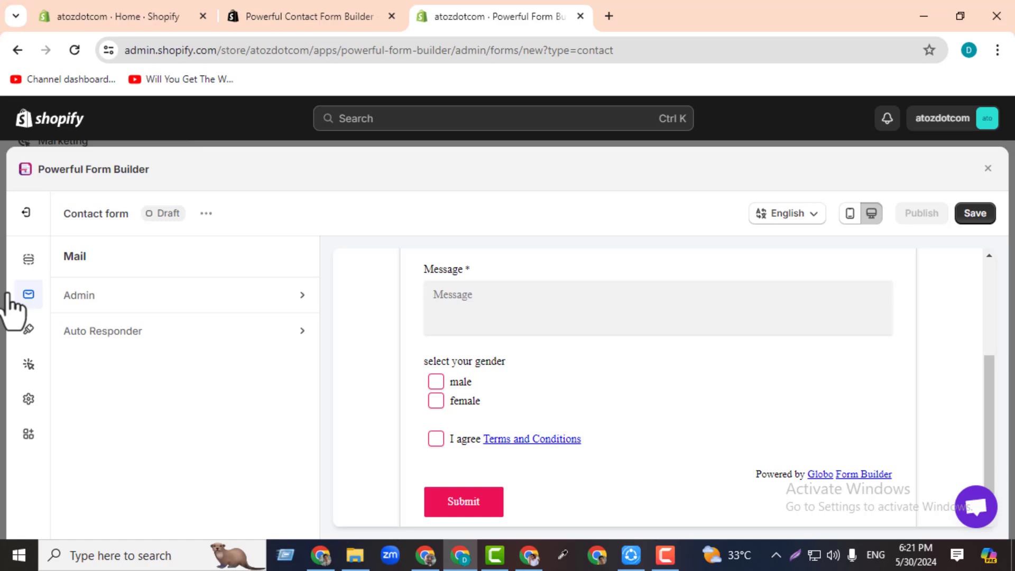
click(136, 299)
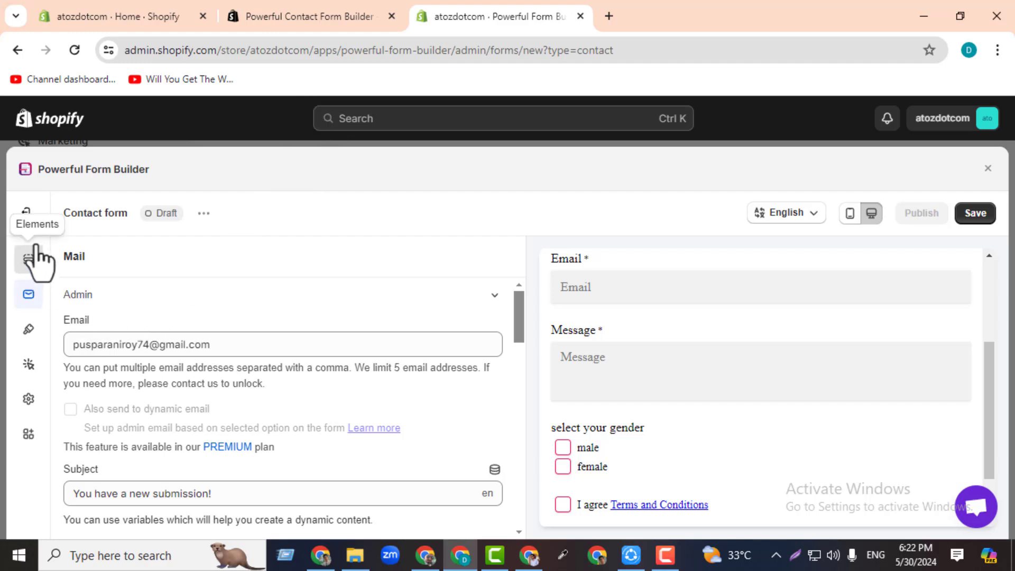
click(973, 214)
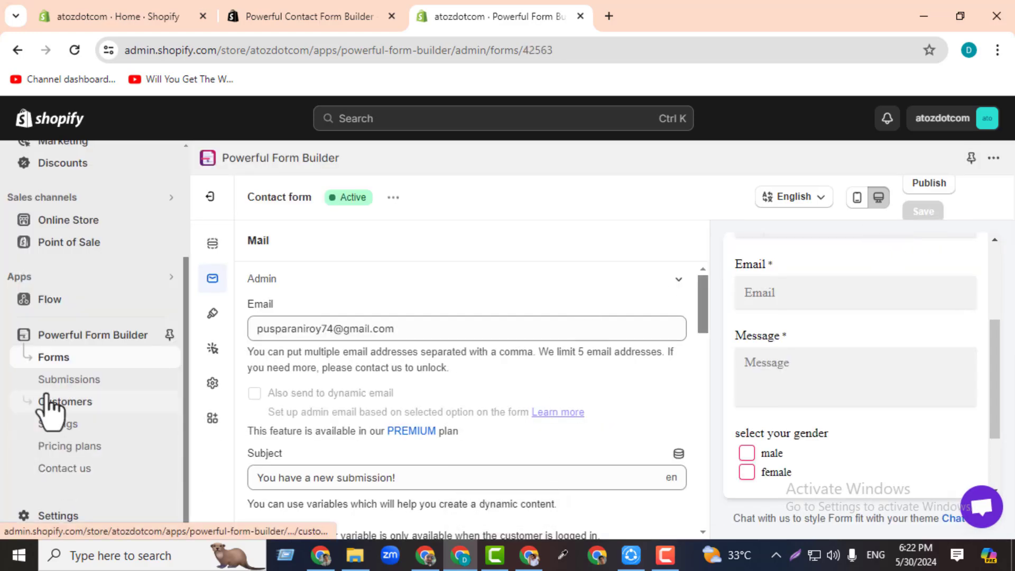
- Reopen the Contact form from the forms list and expand its admin mail settings
click(53, 359)
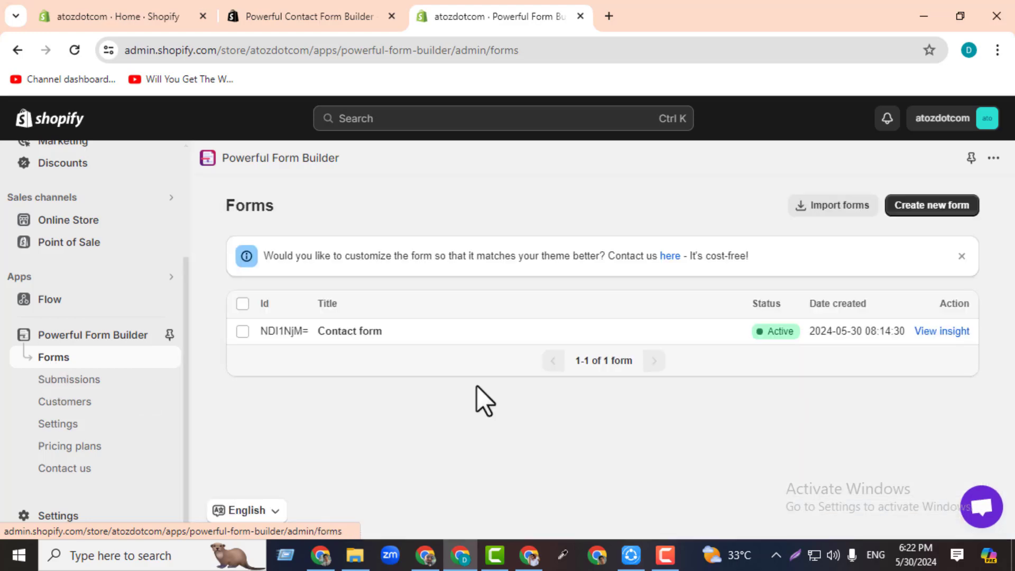
click(329, 332)
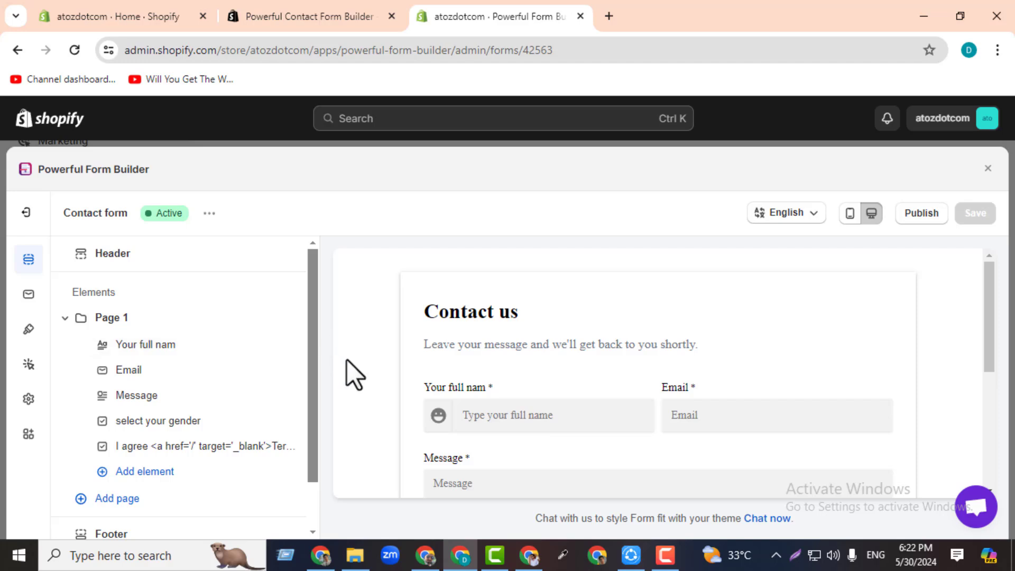
click(29, 295)
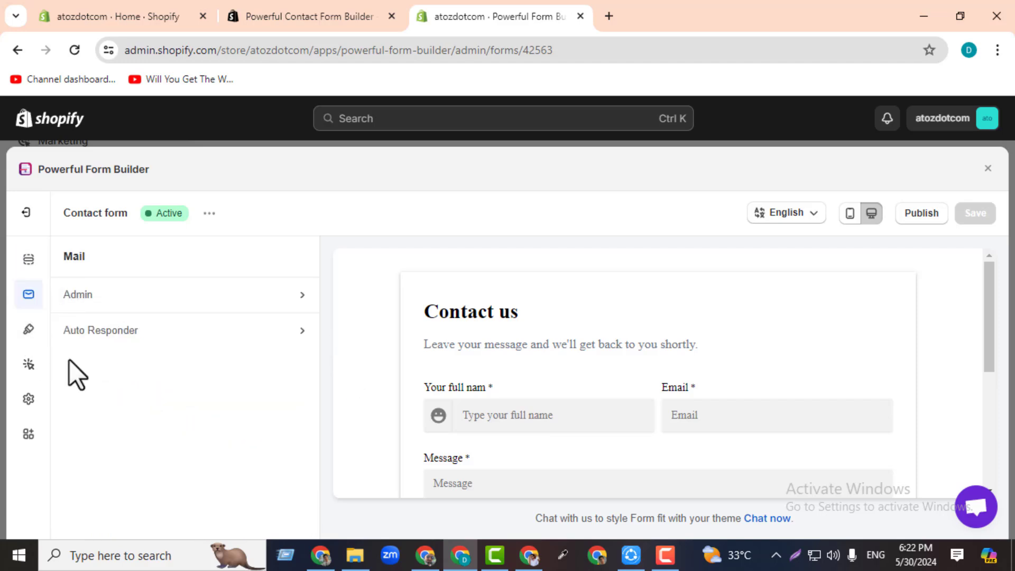
click(94, 301)
- Examine the admin notification's recipient email, subject, available variables and content editor
triple_click(230, 346)
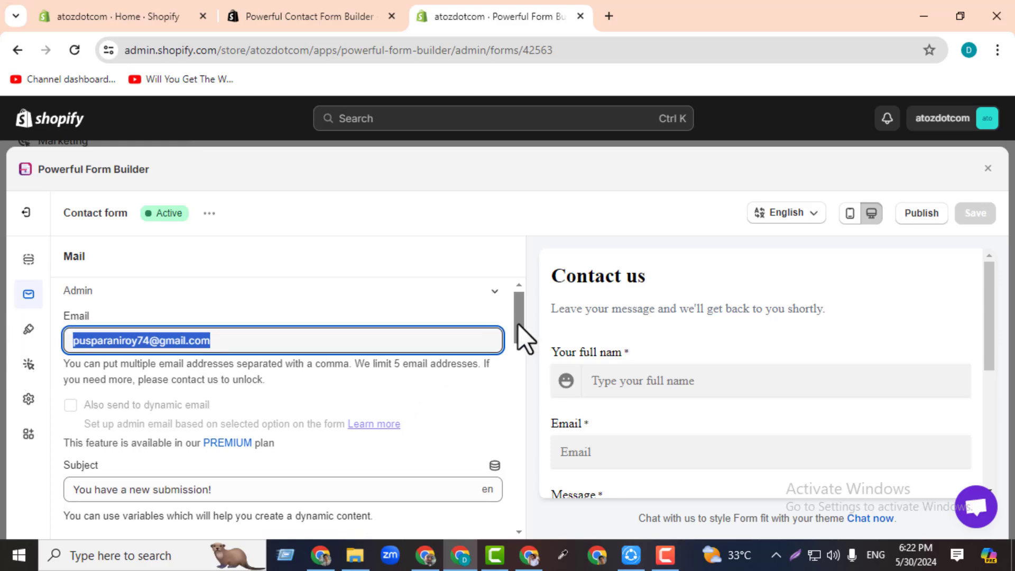
scroll(521, 339, down, 3)
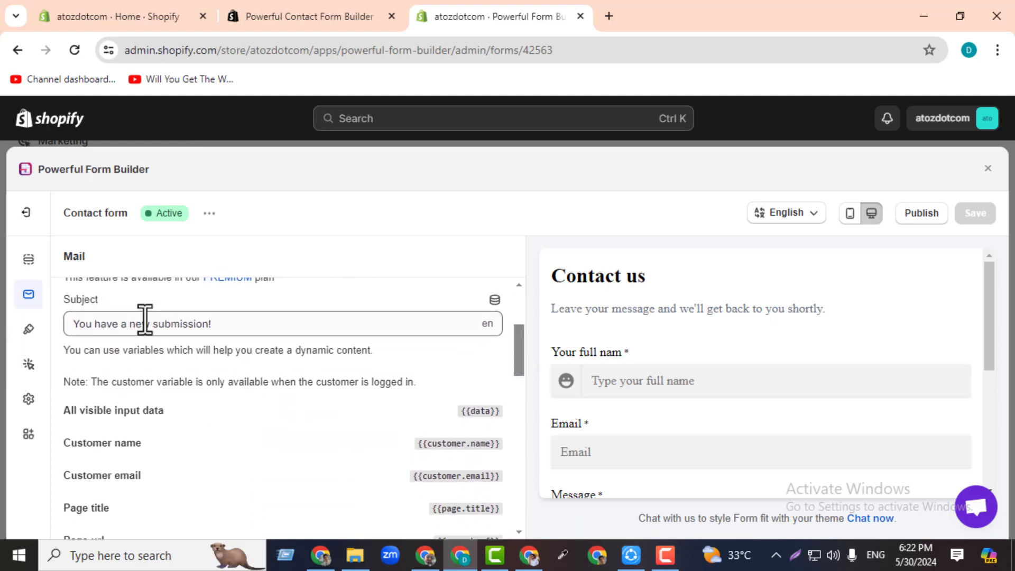
drag(213, 324, 69, 333)
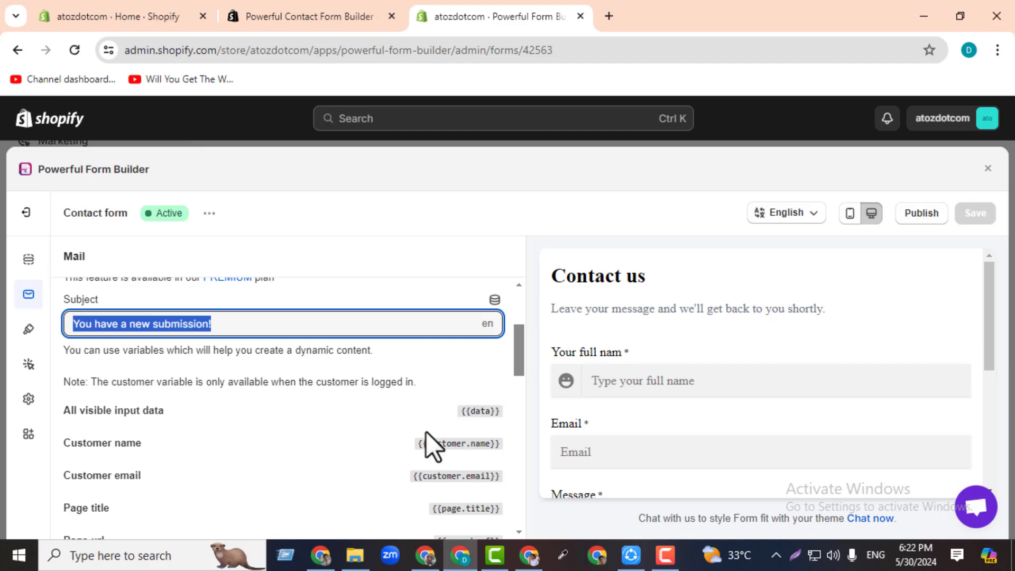
drag(519, 356, 515, 373)
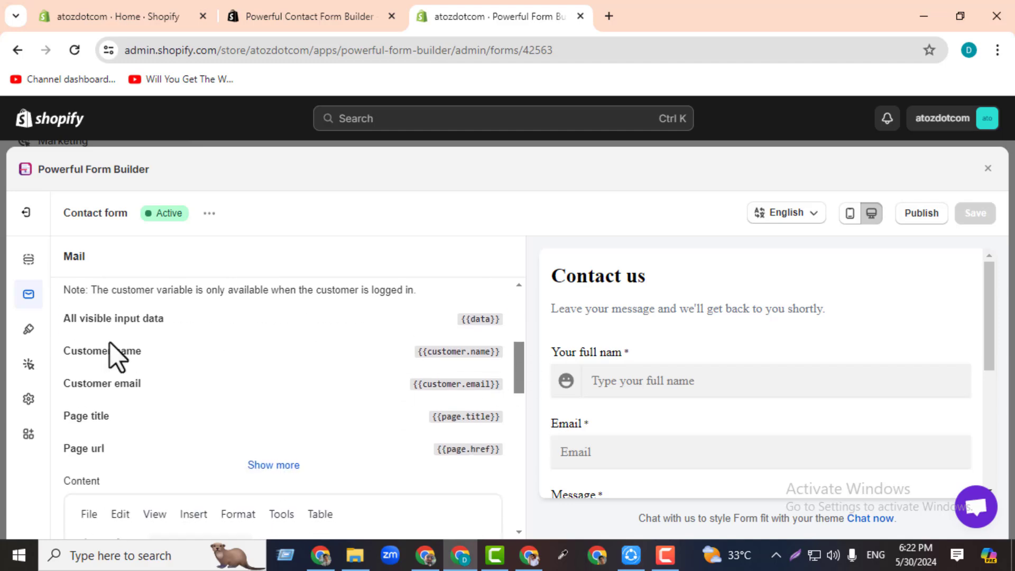
drag(988, 296, 977, 354)
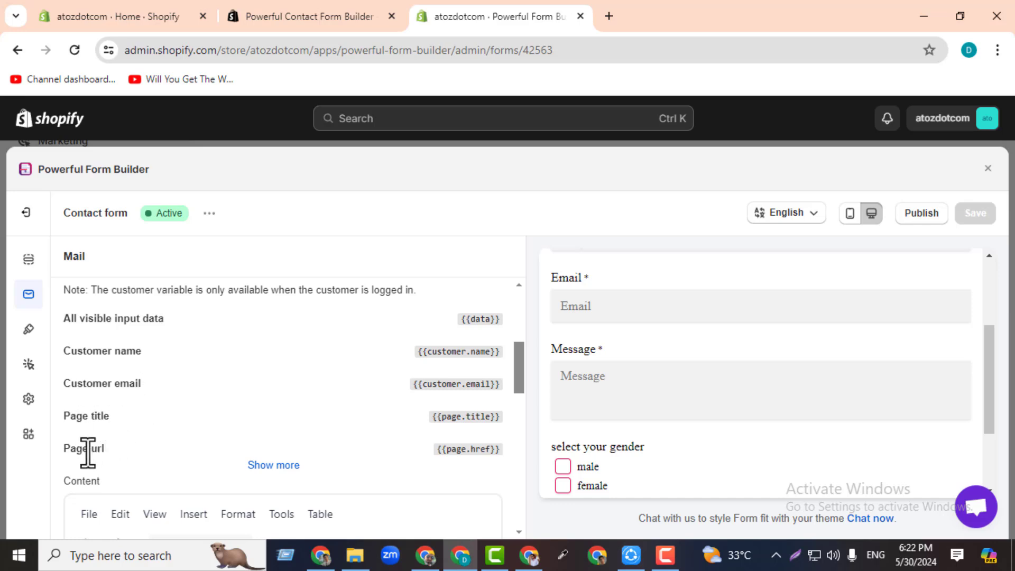
scroll(514, 385, down, 3)
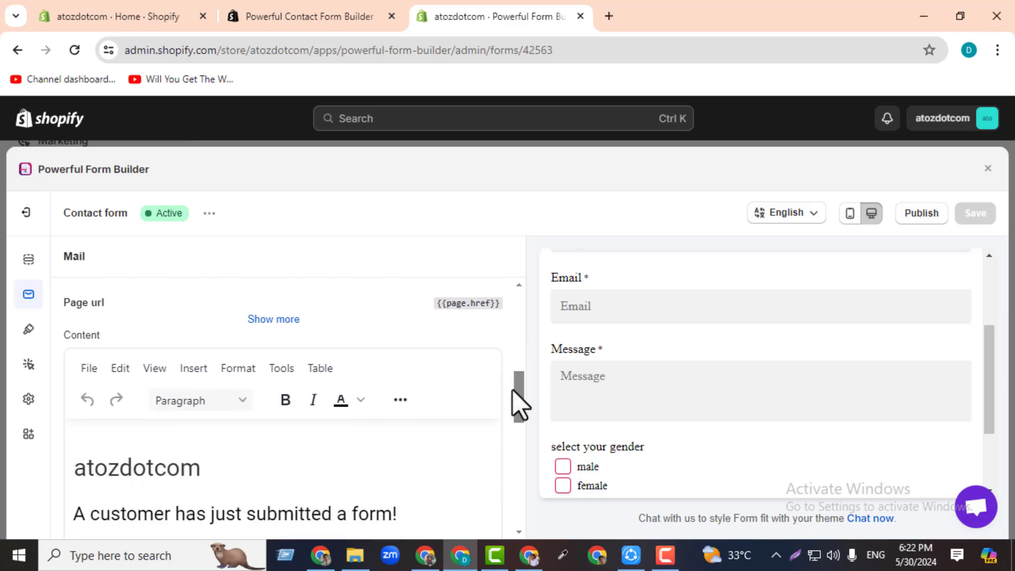
scroll(509, 349, up, 5)
scroll(510, 351, down, 3)
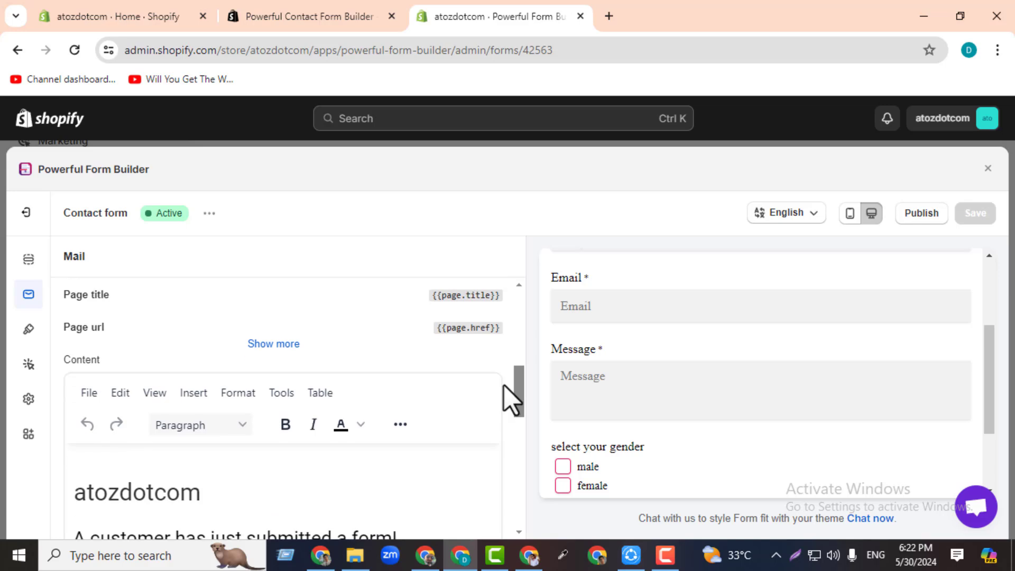
- Replace the store name heading in the admin email content with "dreamland"
drag(523, 406, 520, 428)
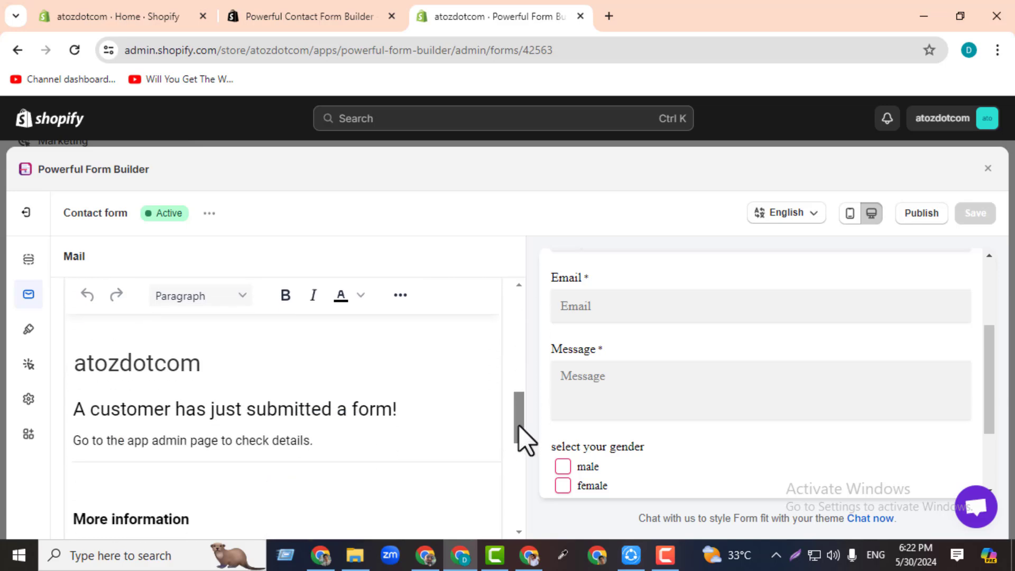
drag(204, 358, 69, 375)
key(BackSpace)
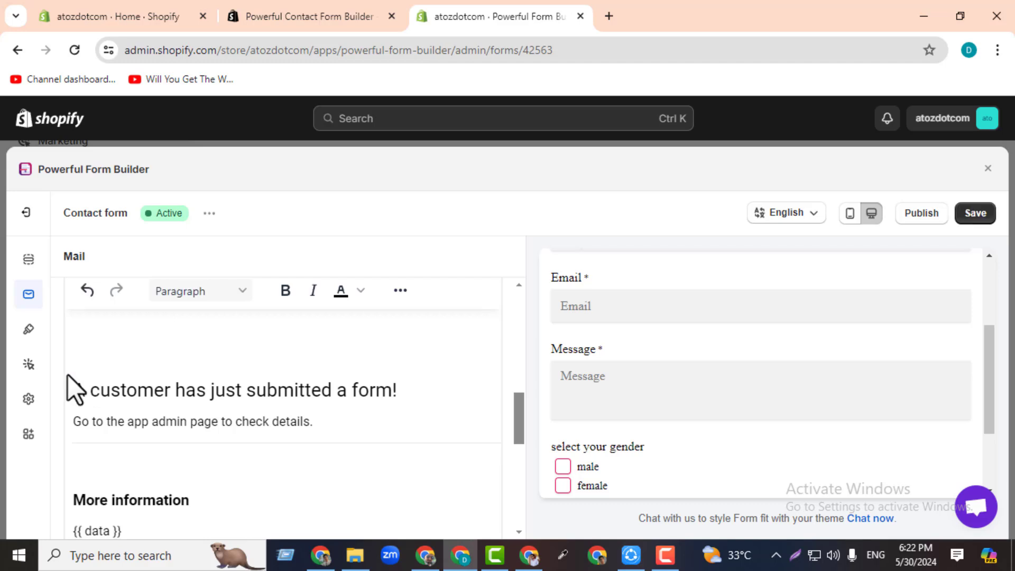
text(dreamland)
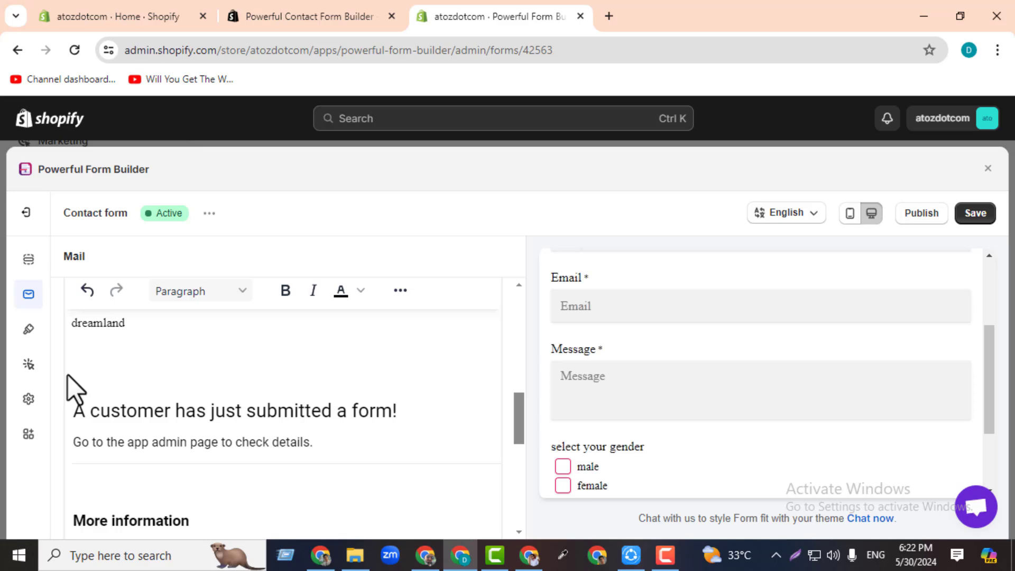
- Examine the More information section and its data variable in the admin email content
drag(518, 414, 518, 441)
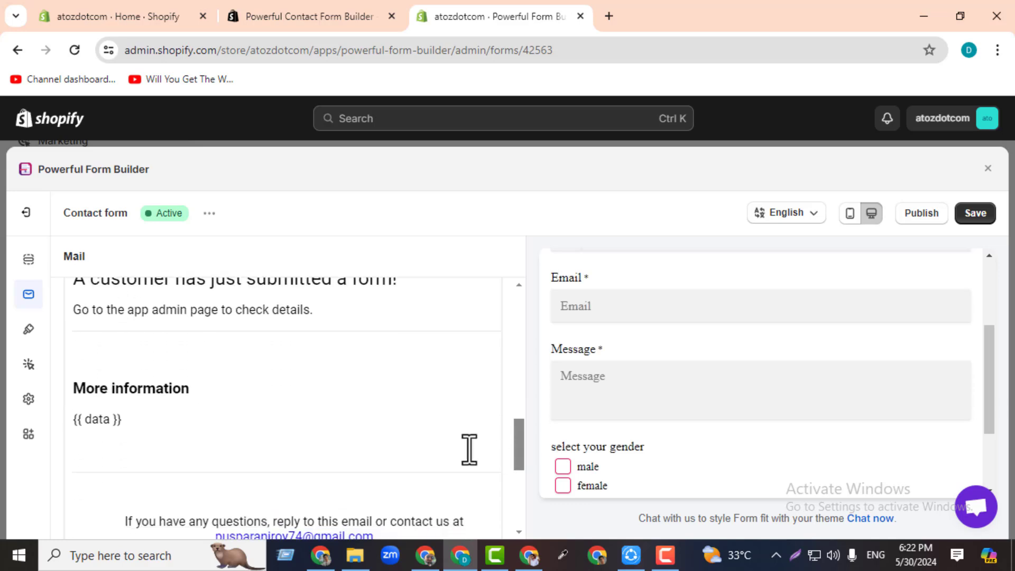
drag(139, 425, 46, 411)
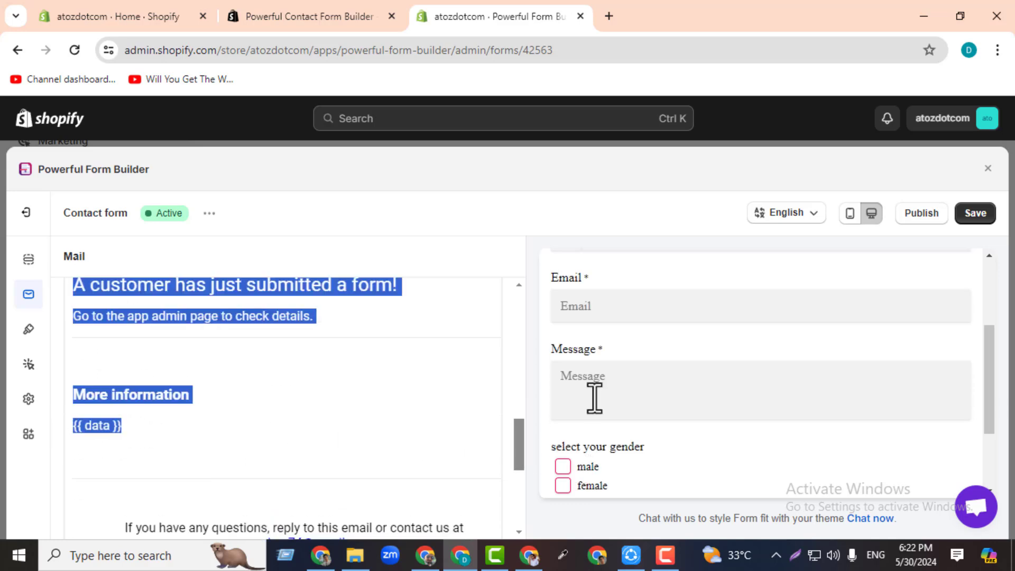
click(298, 412)
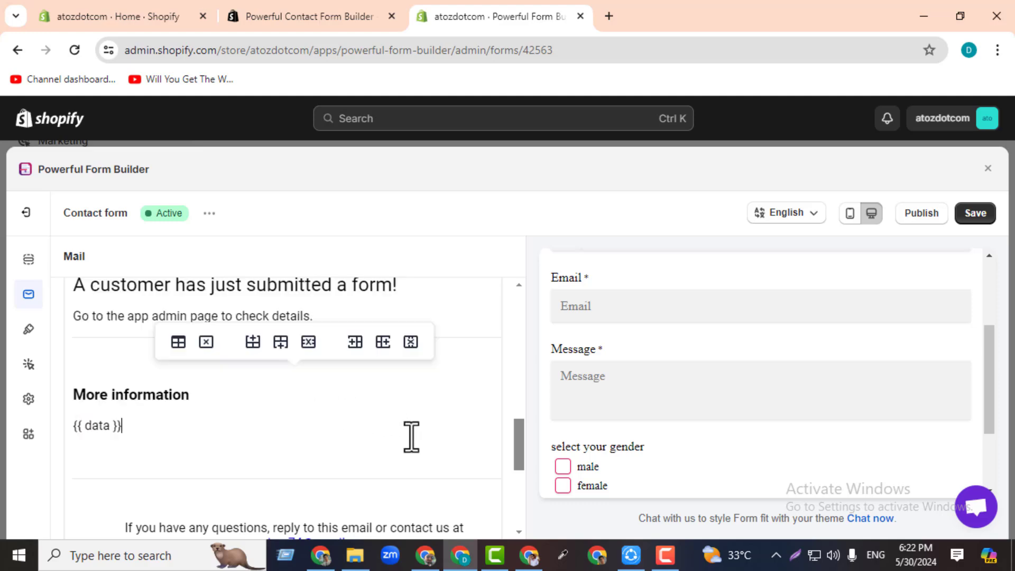
drag(517, 438, 503, 303)
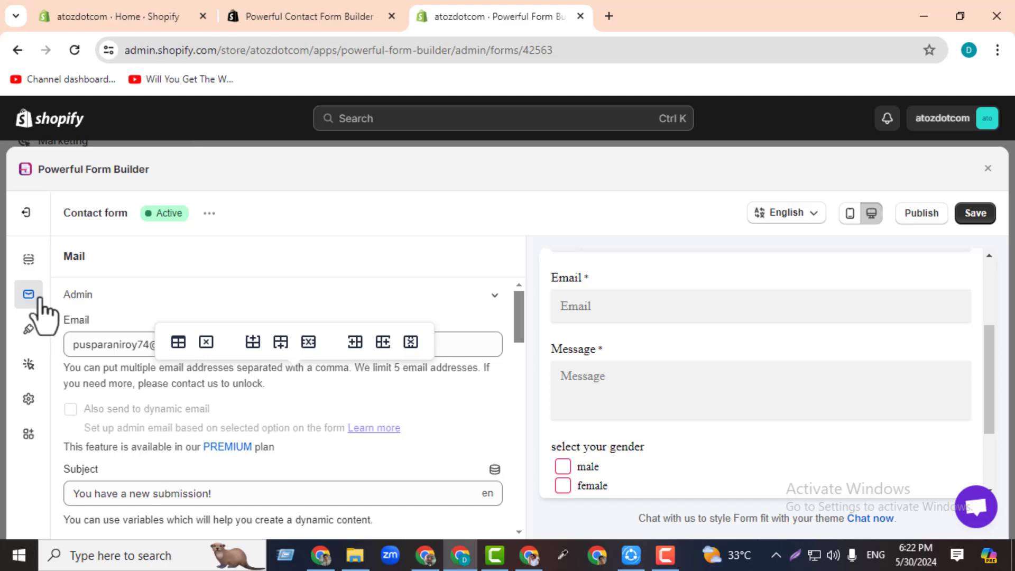
- Open the Auto Responder mail settings and examine the customer email's subject and content
click(72, 296)
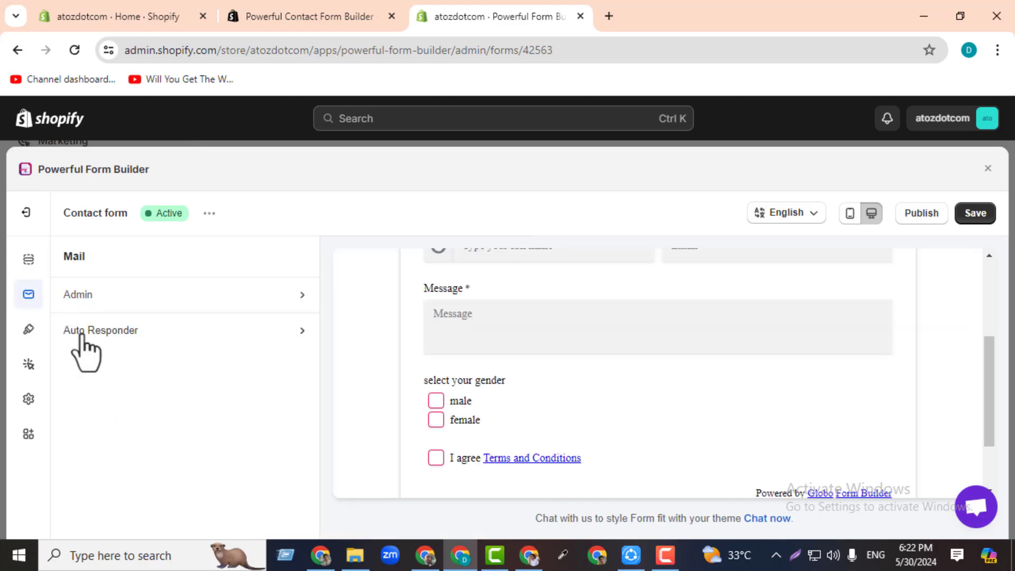
click(80, 332)
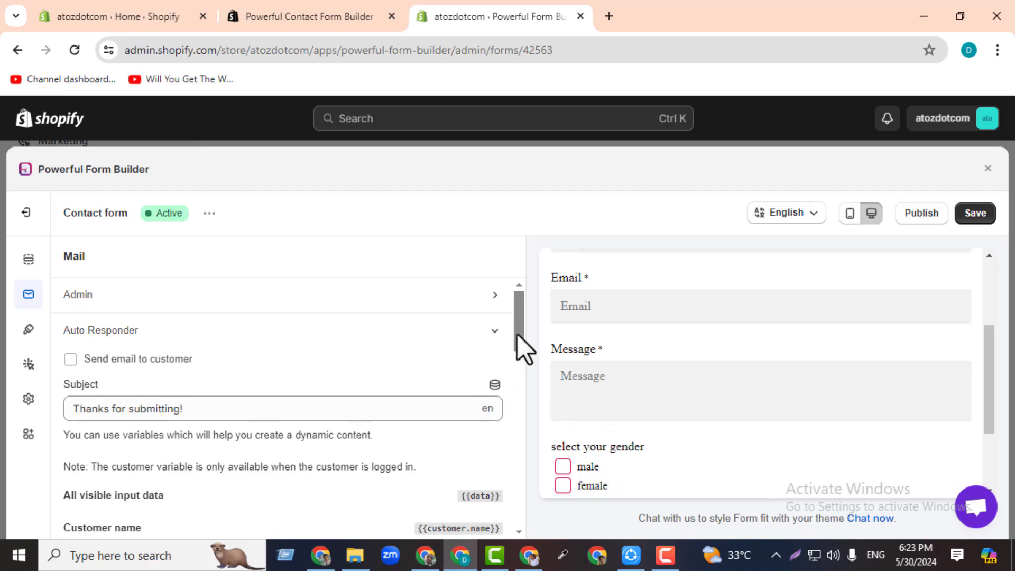
drag(517, 334, 504, 441)
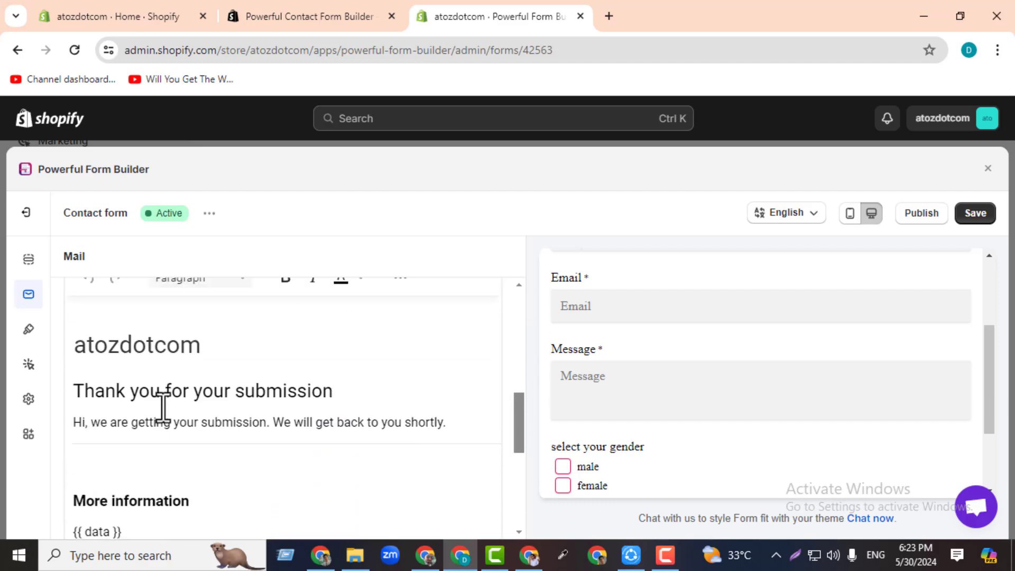
- Examine the auto-responder email's content, More information section, subject and available variables
drag(355, 392, 61, 371)
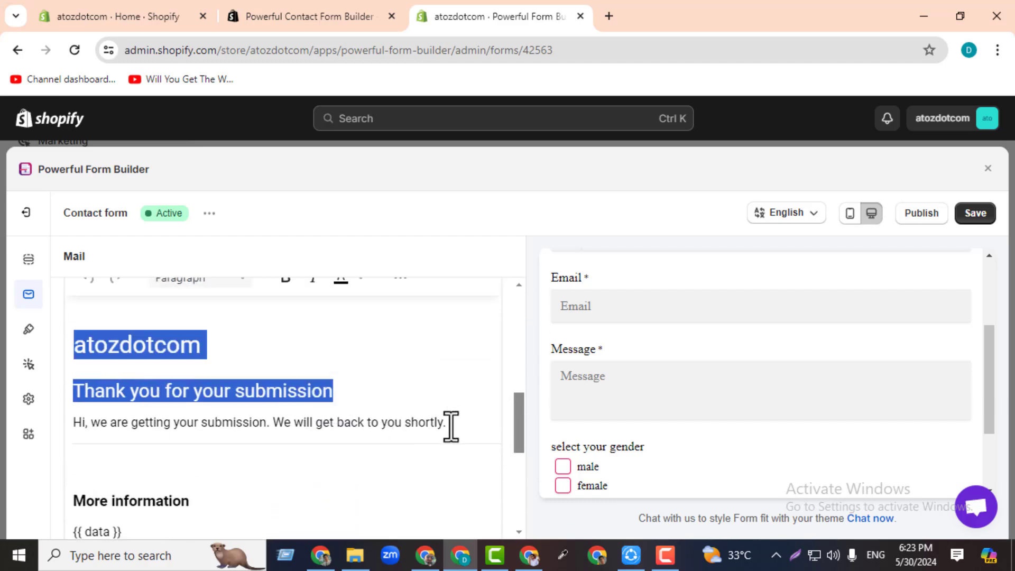
drag(451, 423, 74, 344)
drag(525, 427, 459, 354)
drag(511, 385, 507, 466)
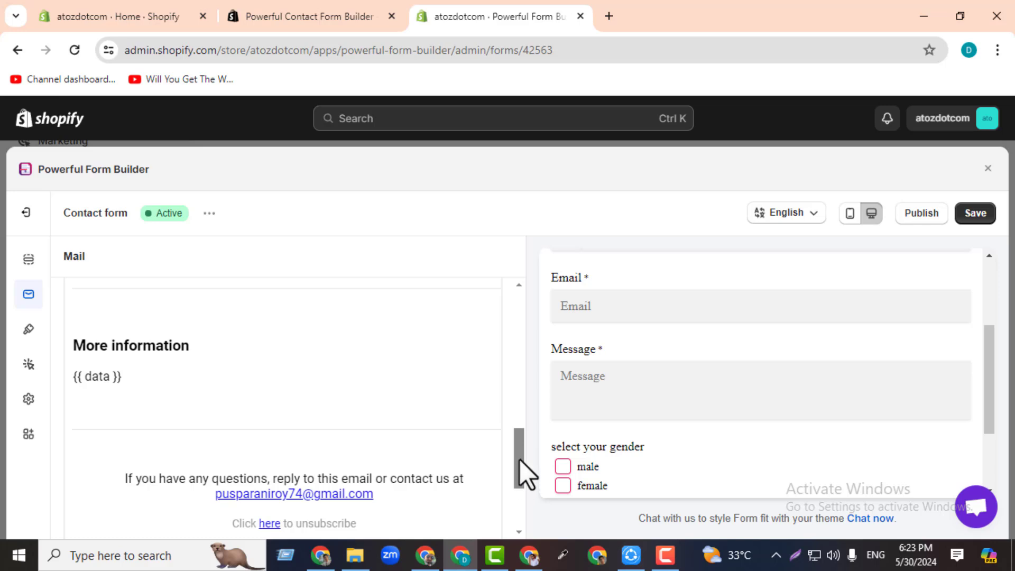
scroll(145, 446, up, 2)
click(128, 452)
key(ctrl+a)
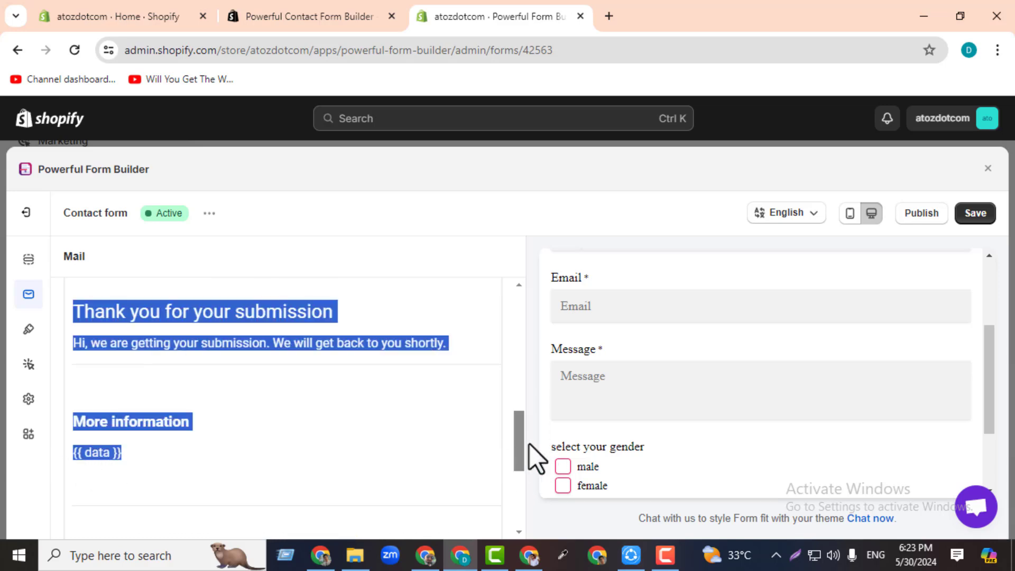
drag(529, 443, 510, 357)
scroll(319, 365, up, 2)
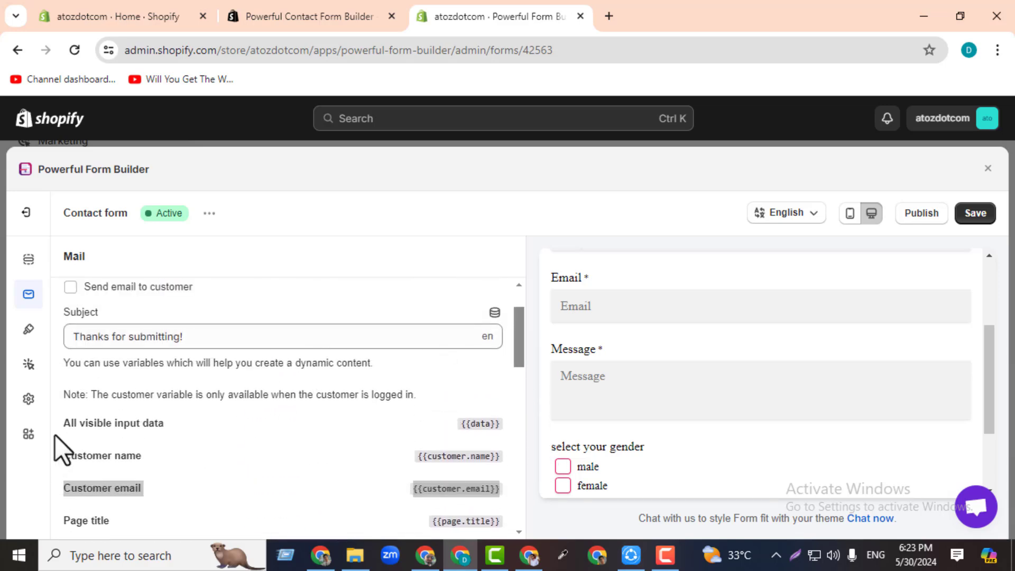
click(460, 423)
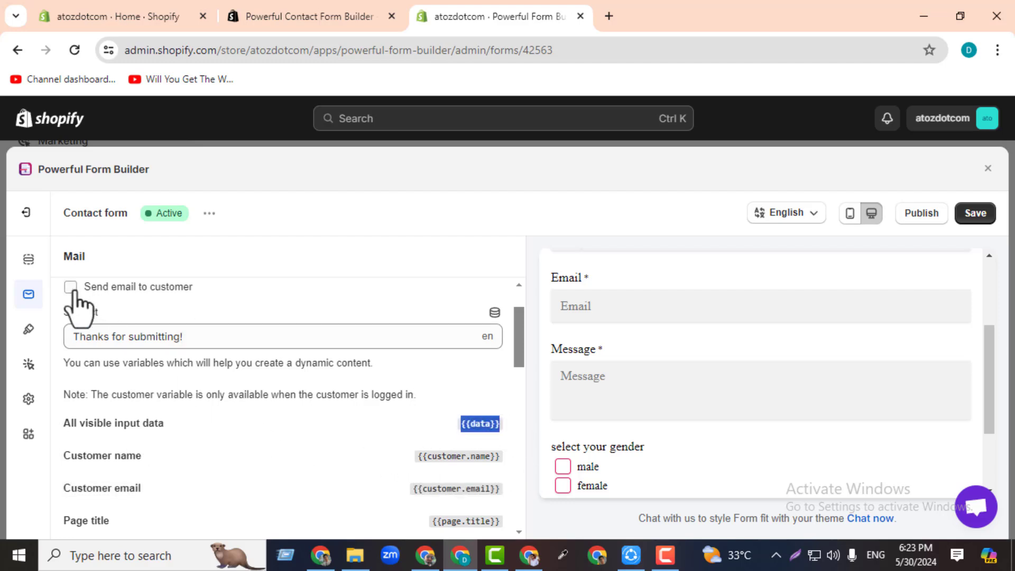
- Check the form's appearance options, preview the Float and Popup layouts, and set the layout to Default
click(29, 330)
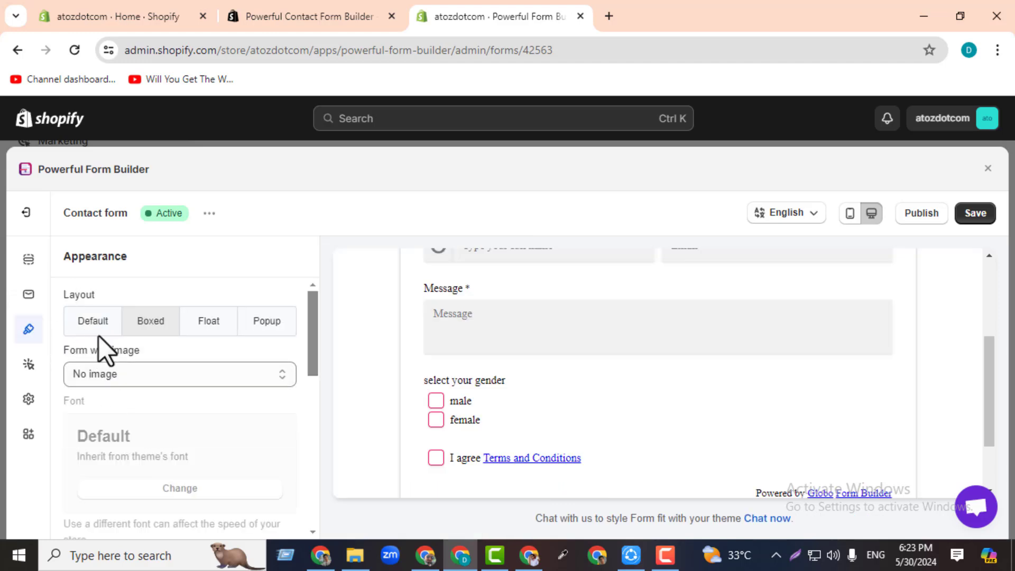
drag(981, 379, 971, 341)
click(107, 373)
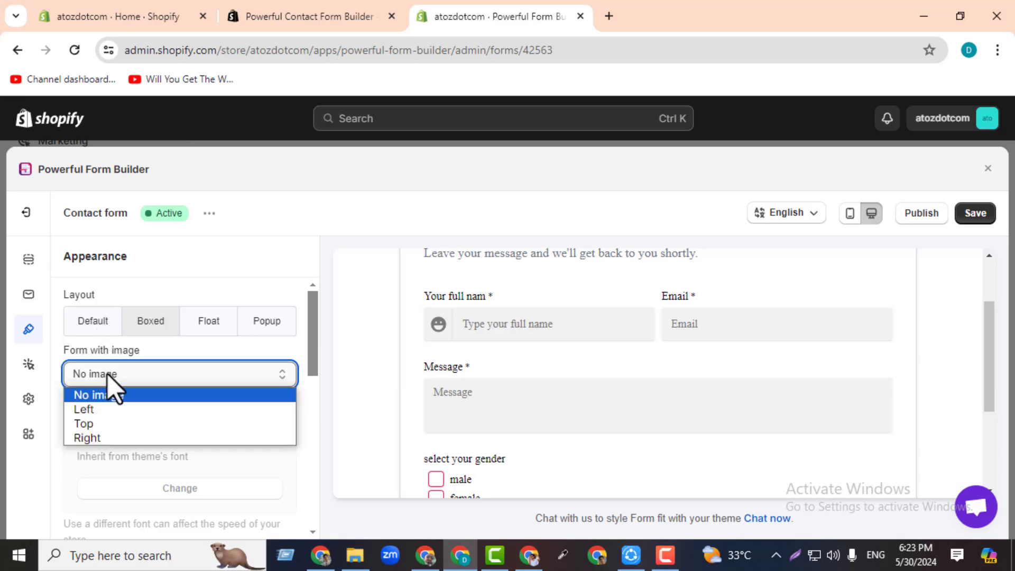
click(107, 373)
click(195, 325)
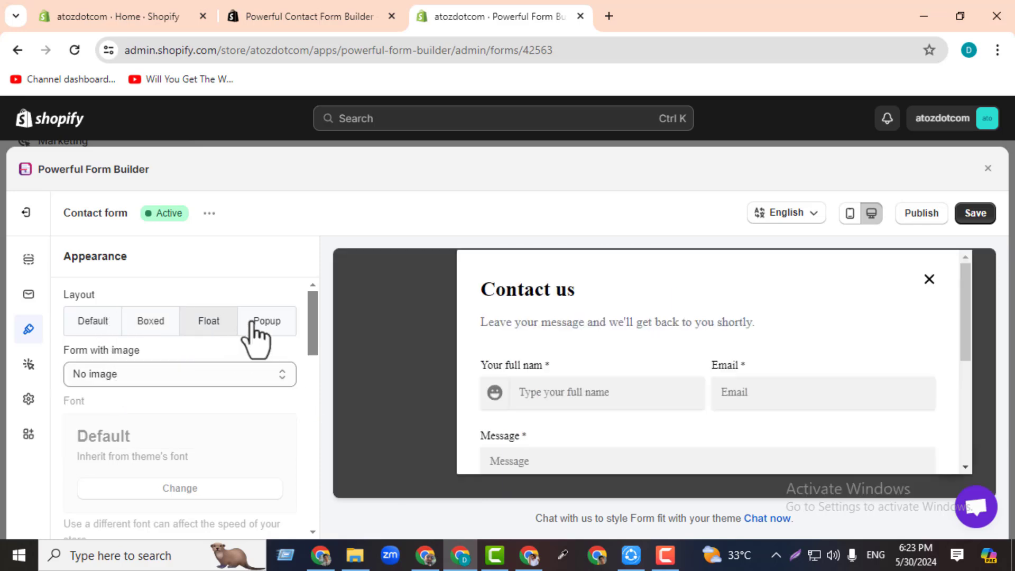
click(253, 323)
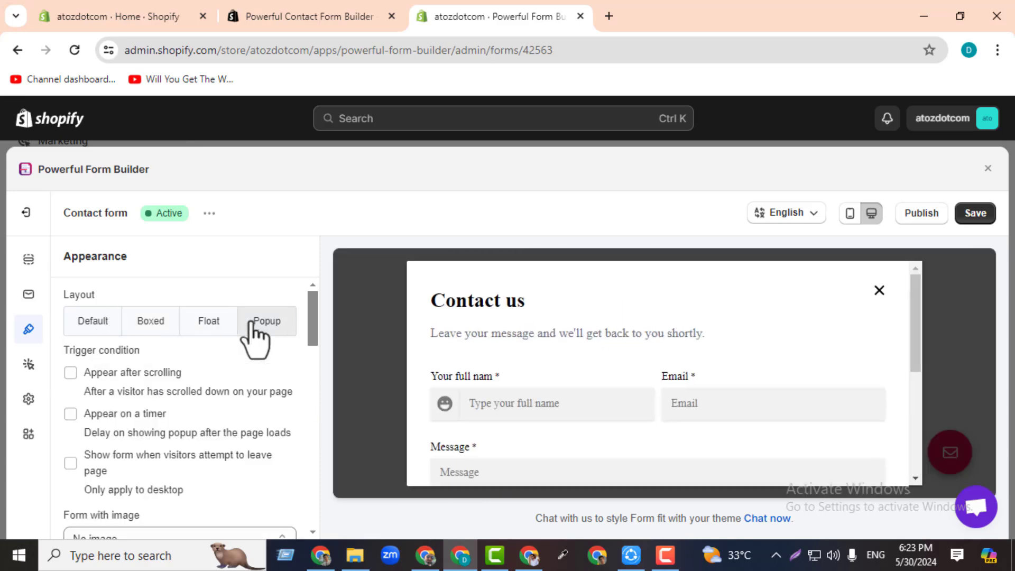
click(81, 324)
drag(315, 339, 236, 437)
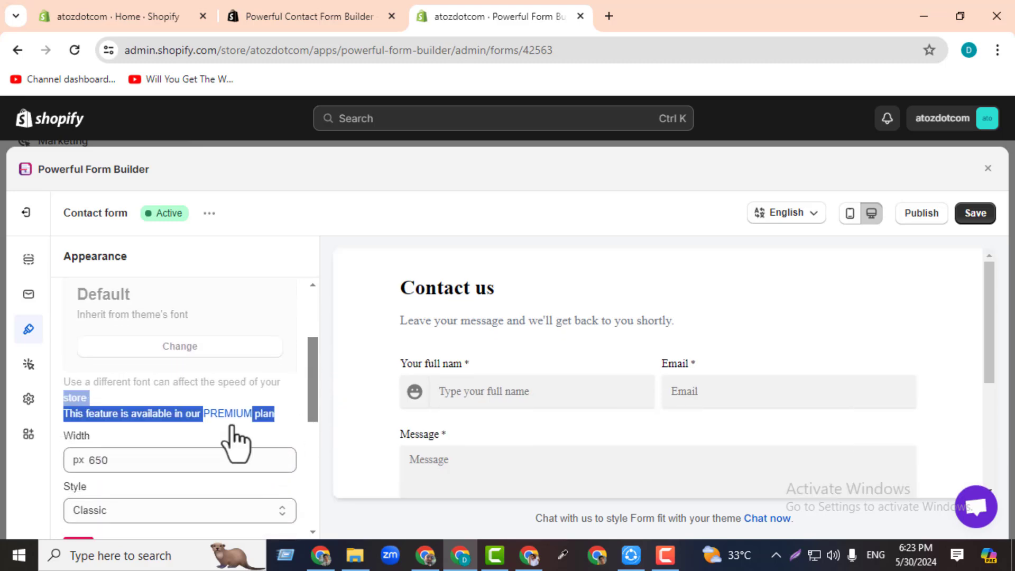
- Open the After submit settings and examine the available actions and the thank-you title and message
click(26, 366)
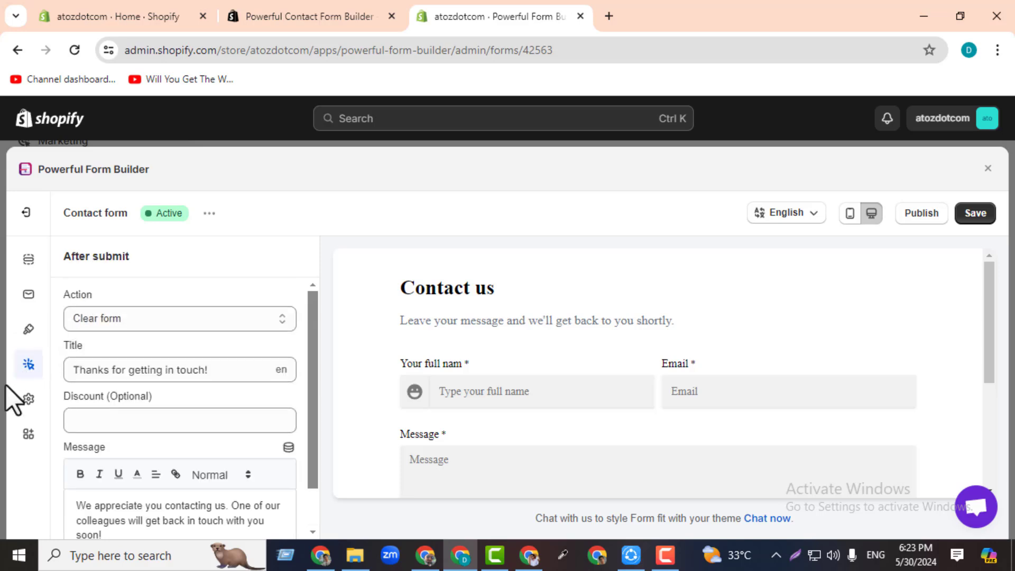
click(185, 324)
click(176, 338)
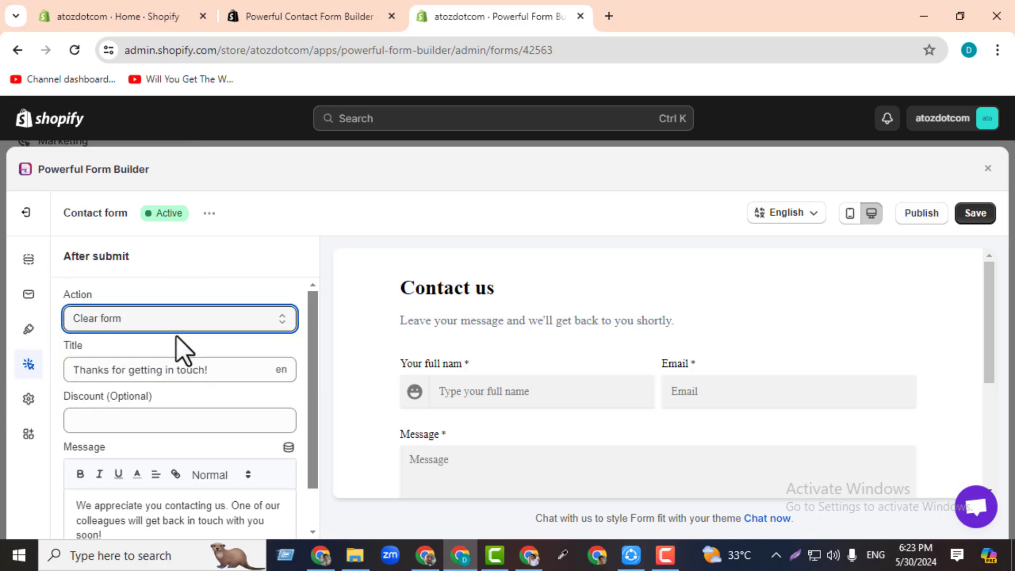
drag(220, 373, 64, 379)
click(519, 383)
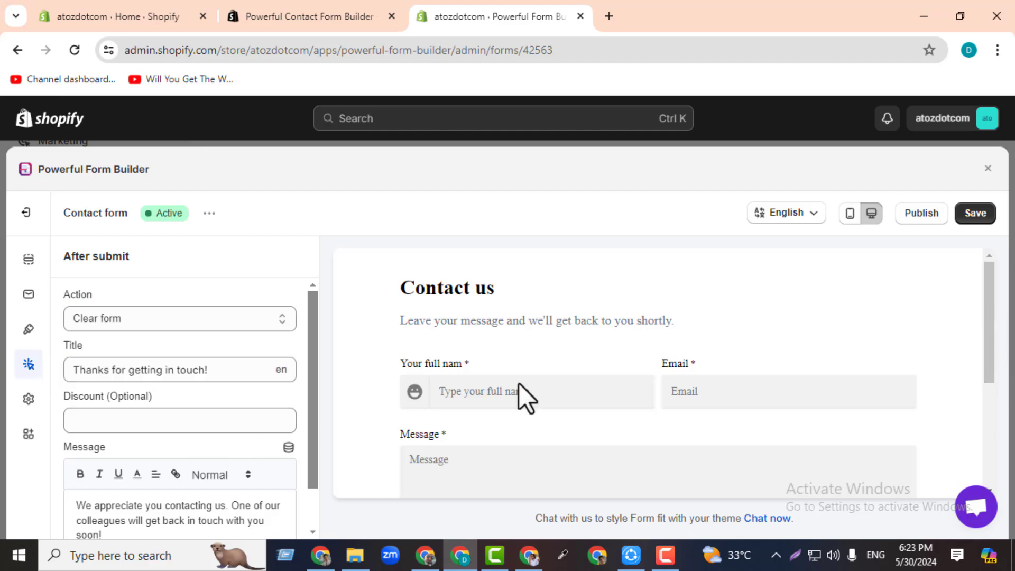
scroll(312, 396, down, 1)
scroll(307, 370, up, 1)
- Set the form's after-submit action to Redirect to page
click(207, 328)
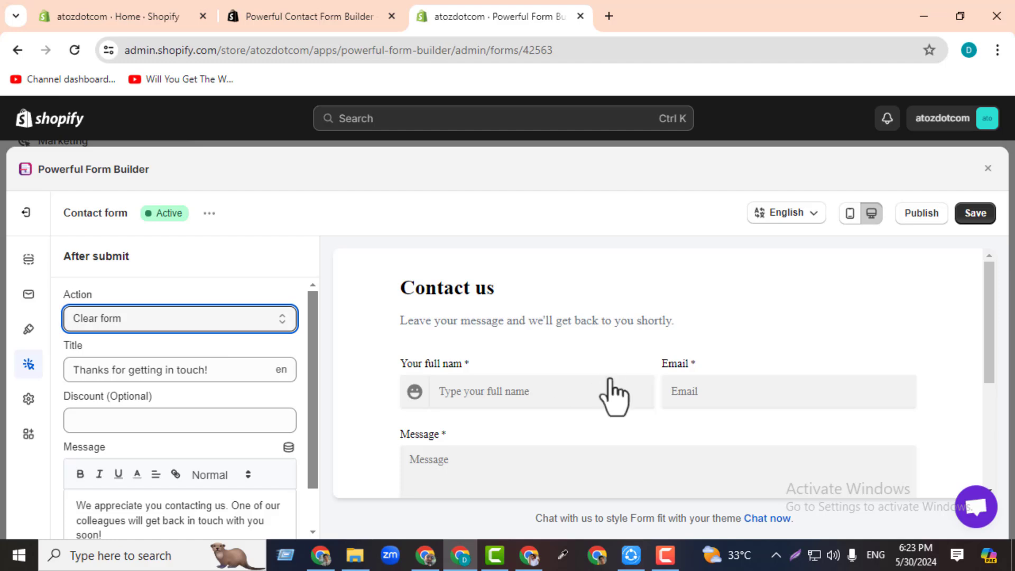
click(163, 322)
click(167, 352)
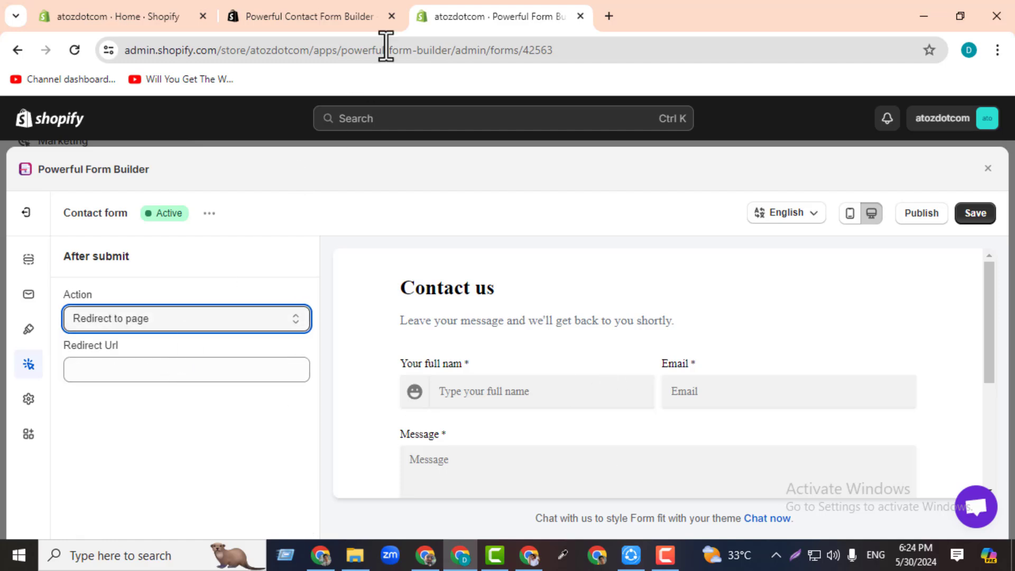
- Open the Google homepage in a new browser tab and copy its address
click(608, 16)
click(553, 49)
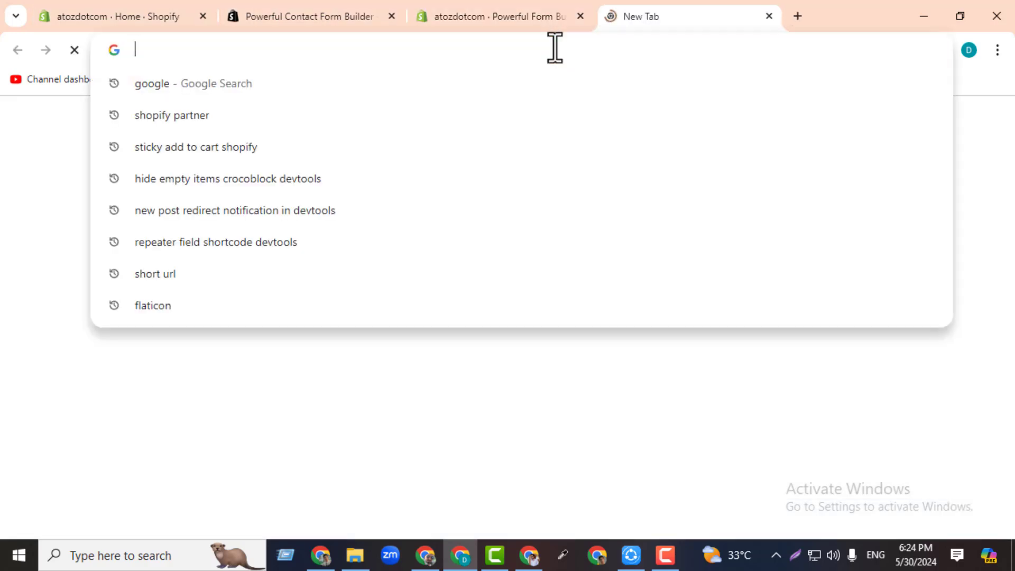
text(google)
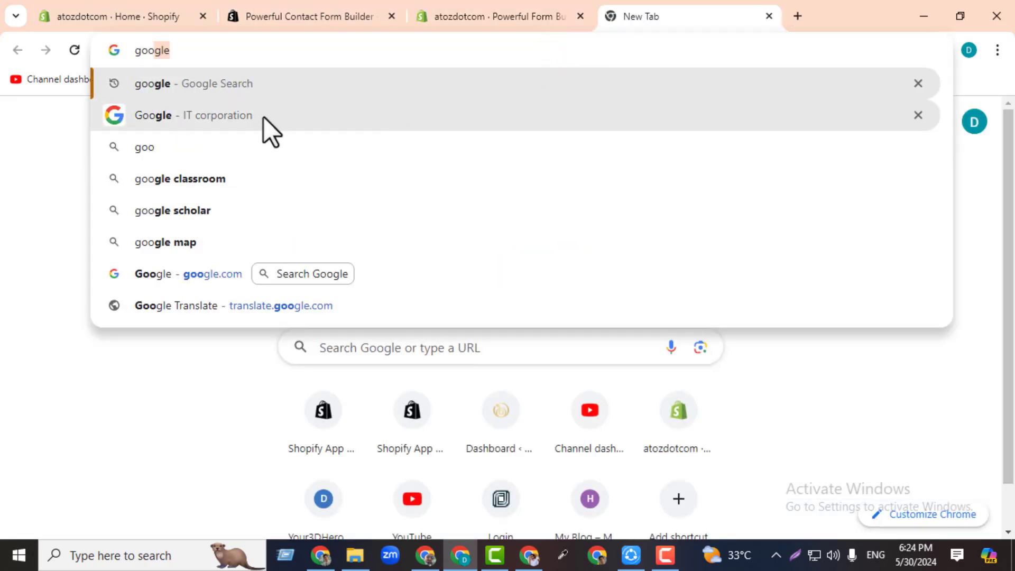
click(266, 116)
click(119, 272)
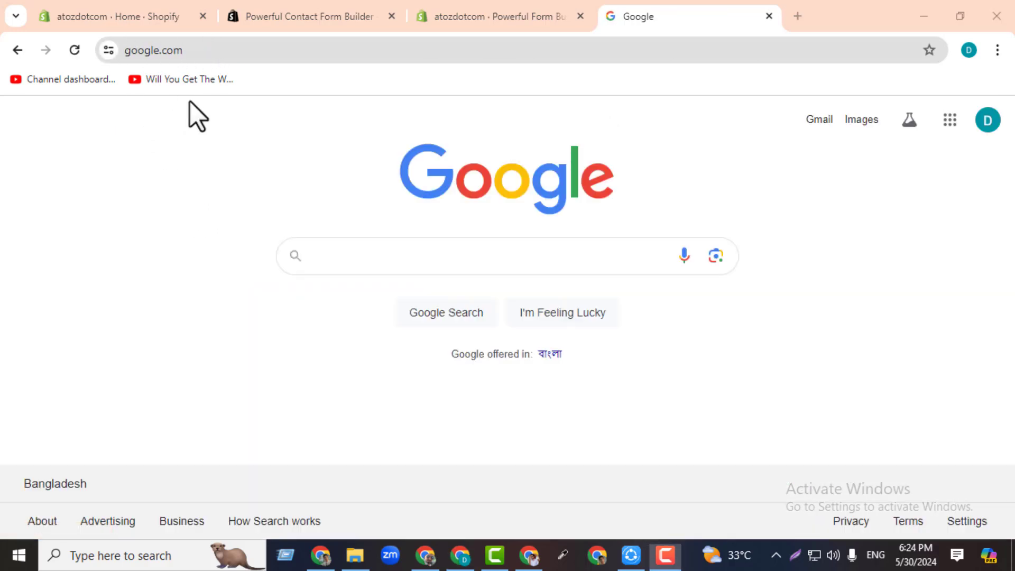
click(161, 50)
key(ctrl+c)
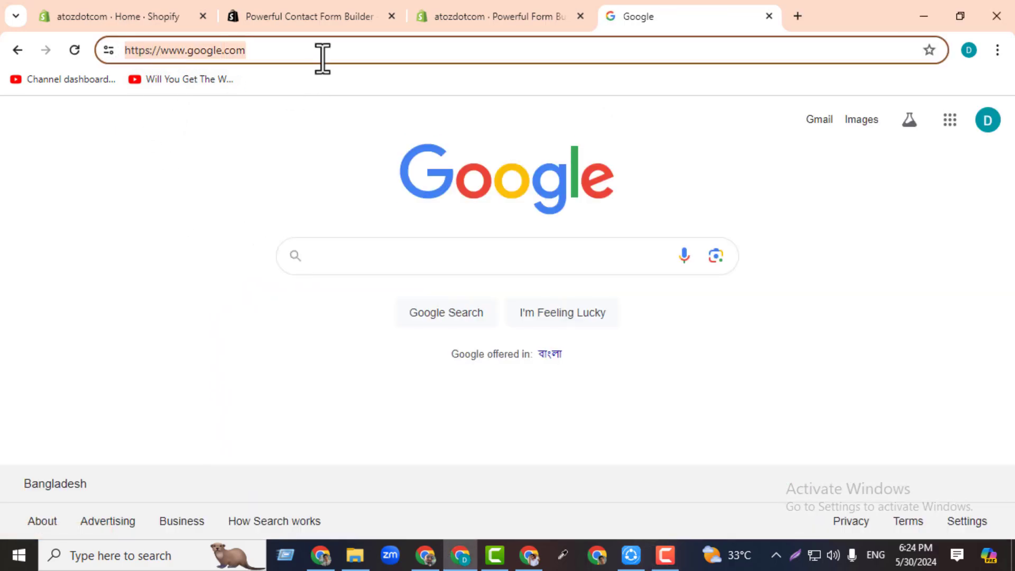
click(318, 17)
click(472, 11)
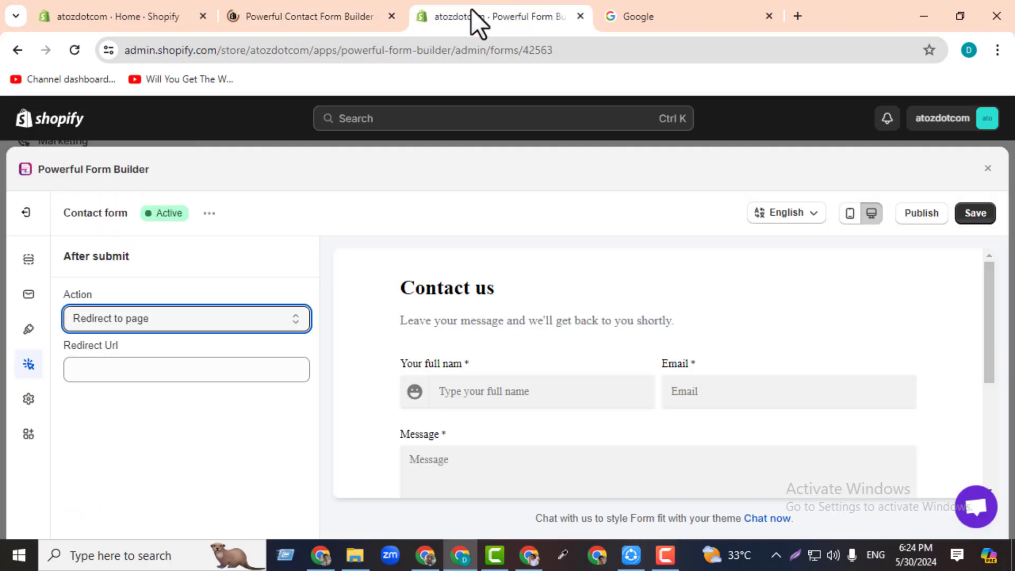
click(145, 373)
key(ctrl+v)
click(175, 424)
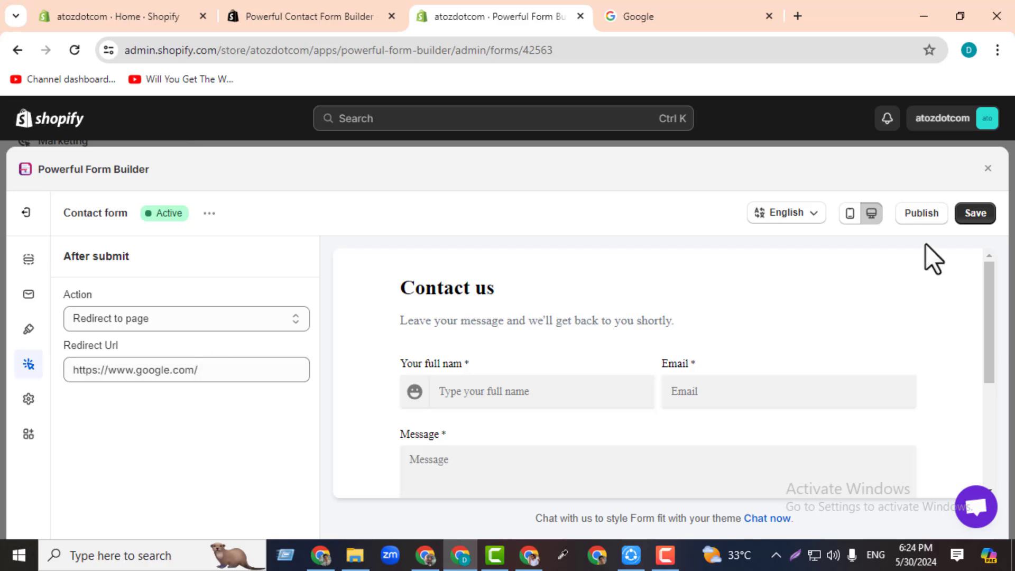
click(974, 214)
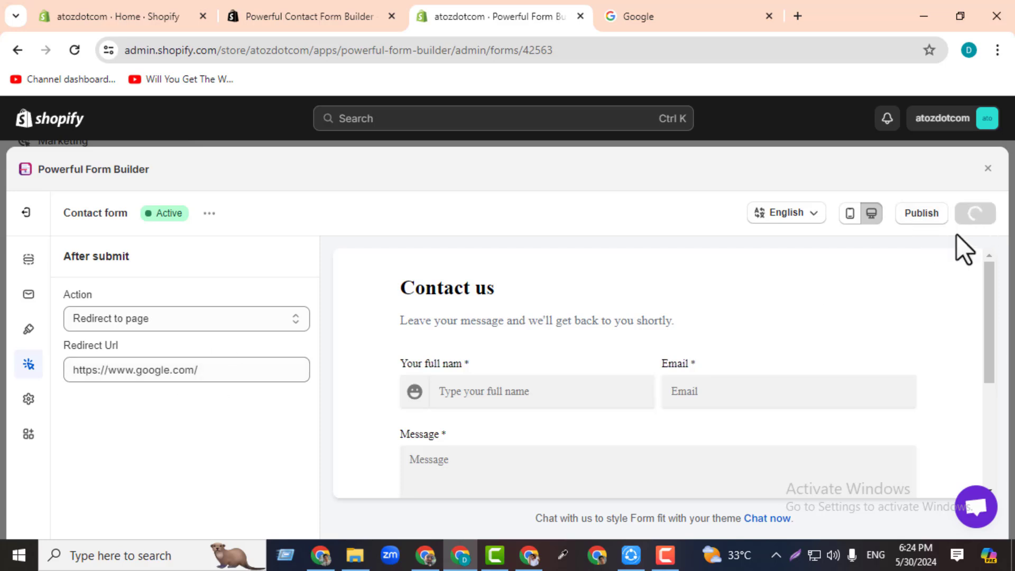
- Open the form's General settings and try the Required Login option, switching it on and off again
click(29, 400)
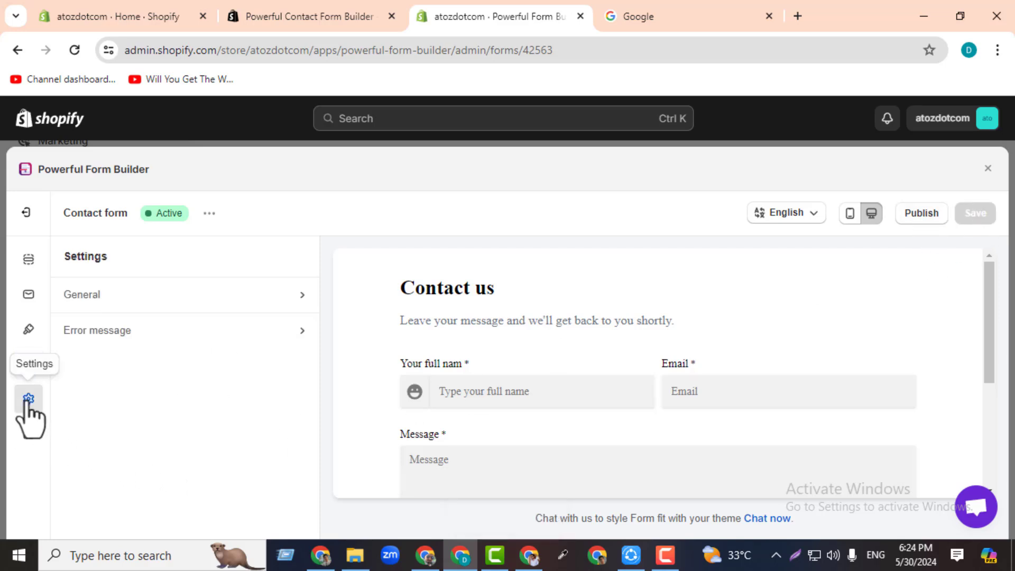
click(105, 302)
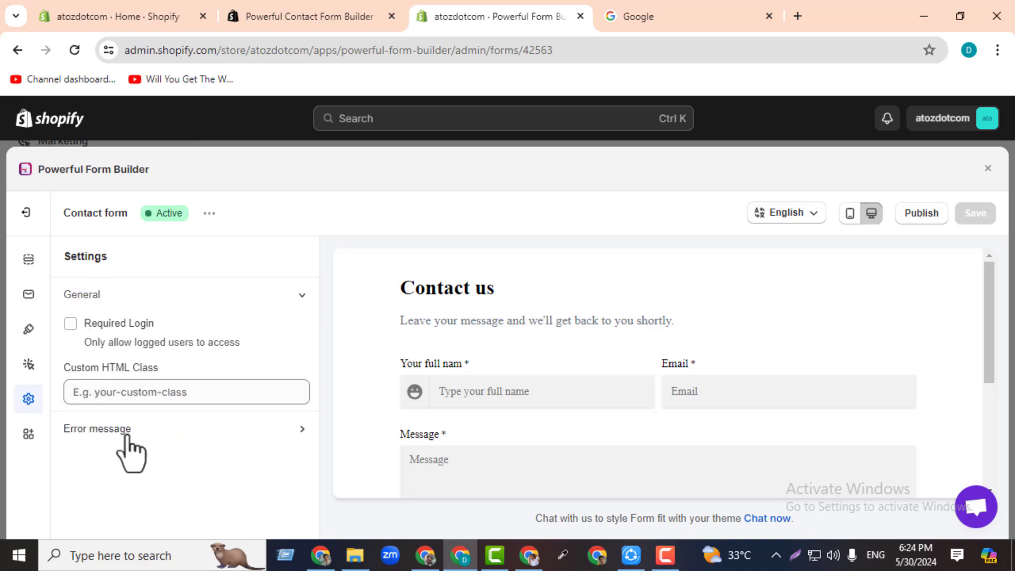
click(71, 323)
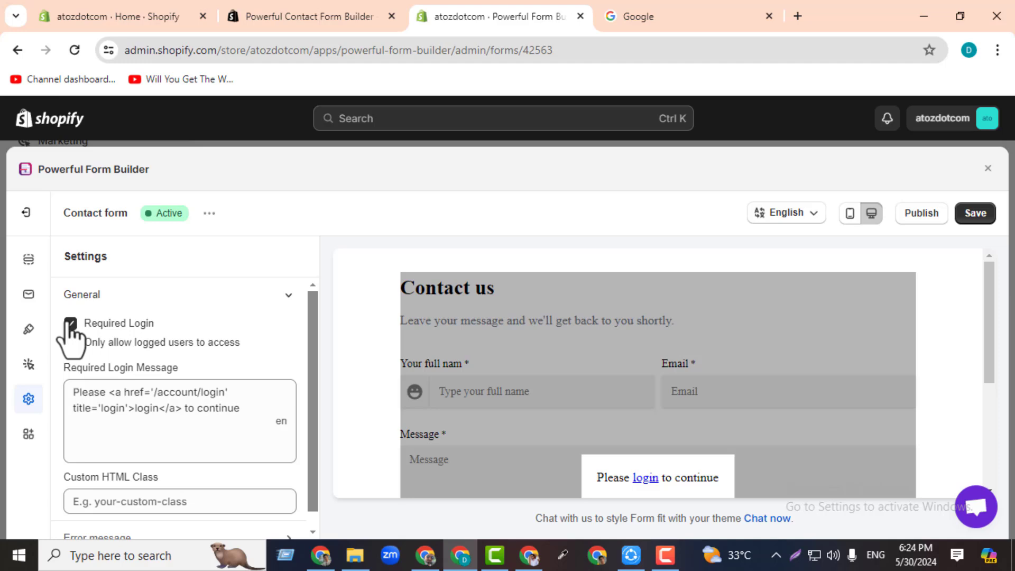
click(70, 323)
- Examine the form's error message settings, including the Required field message
click(94, 431)
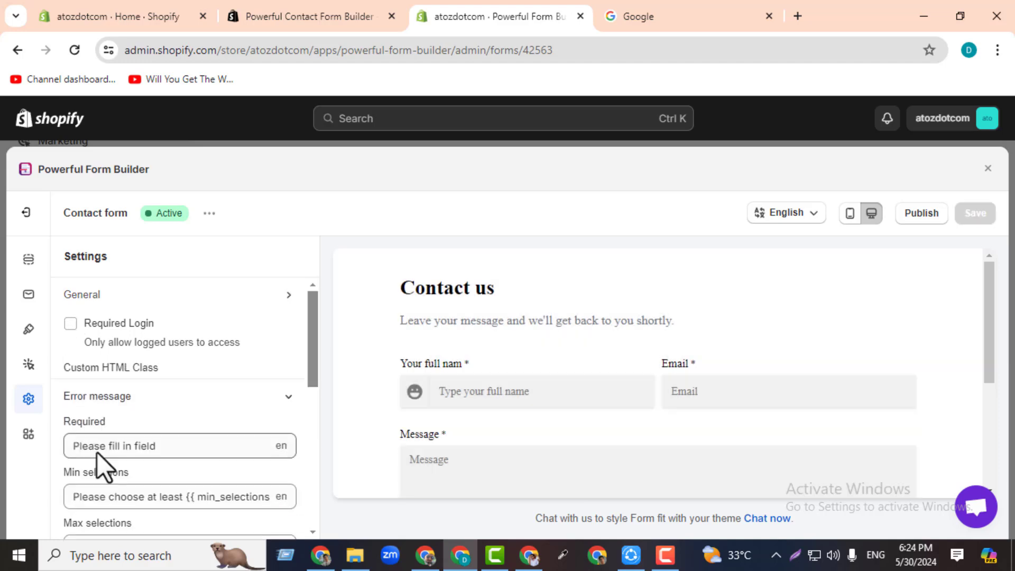
scroll(314, 326, down, 1)
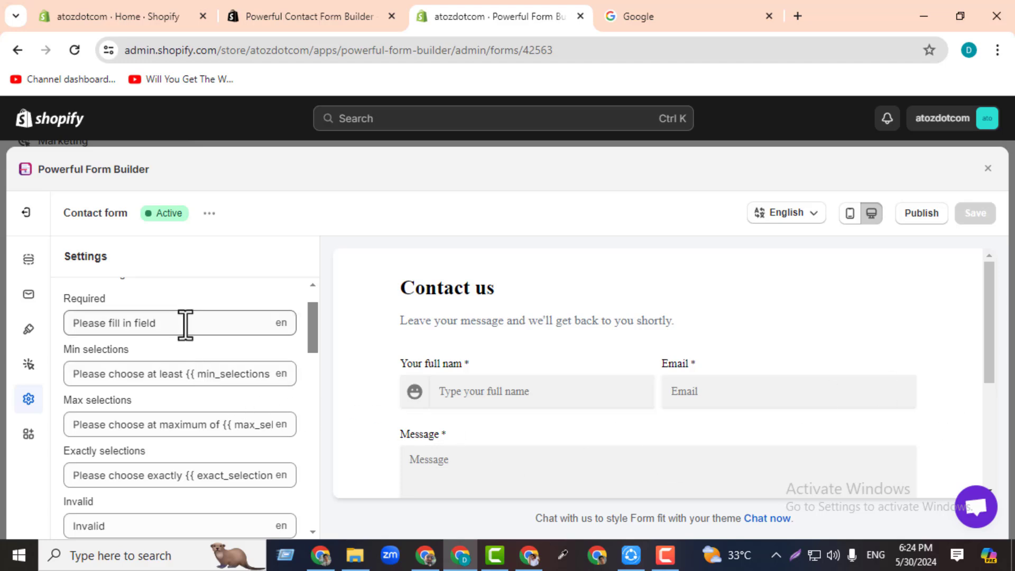
drag(185, 323, 43, 326)
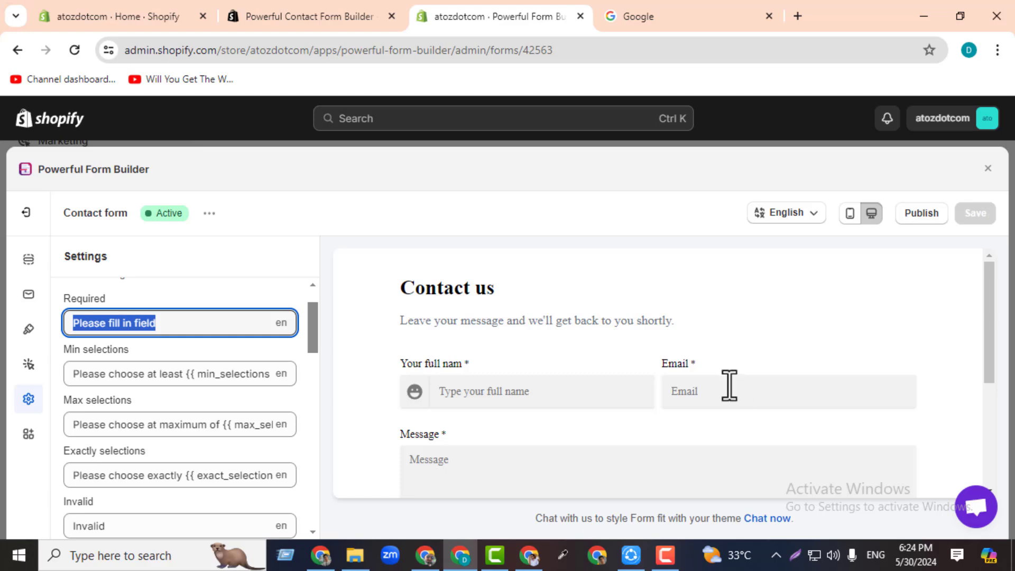
- Exit the full-screen editor, open the form's publishing options and copy the Normal Form shortcode
click(988, 168)
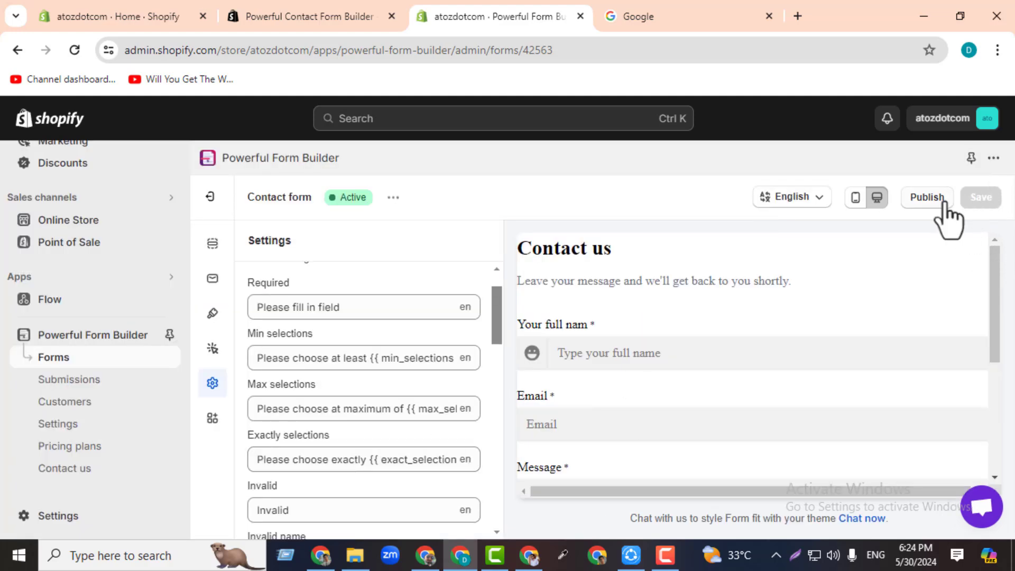
click(926, 201)
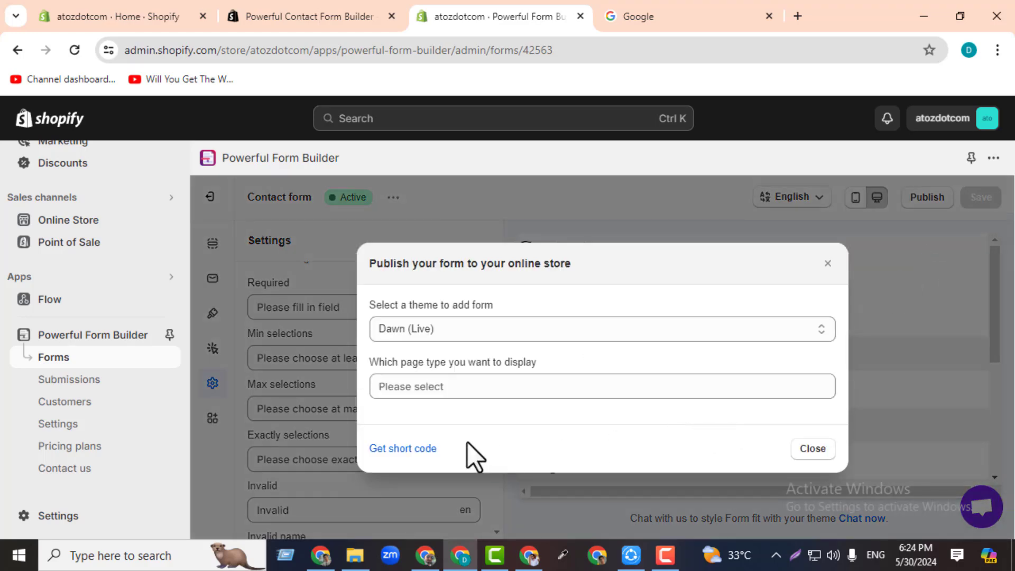
click(410, 451)
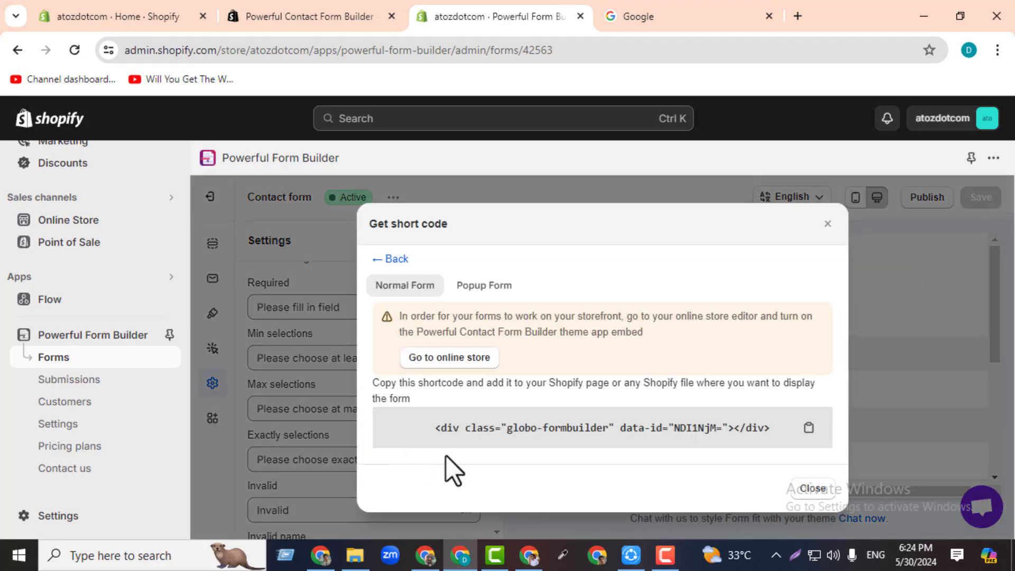
click(809, 429)
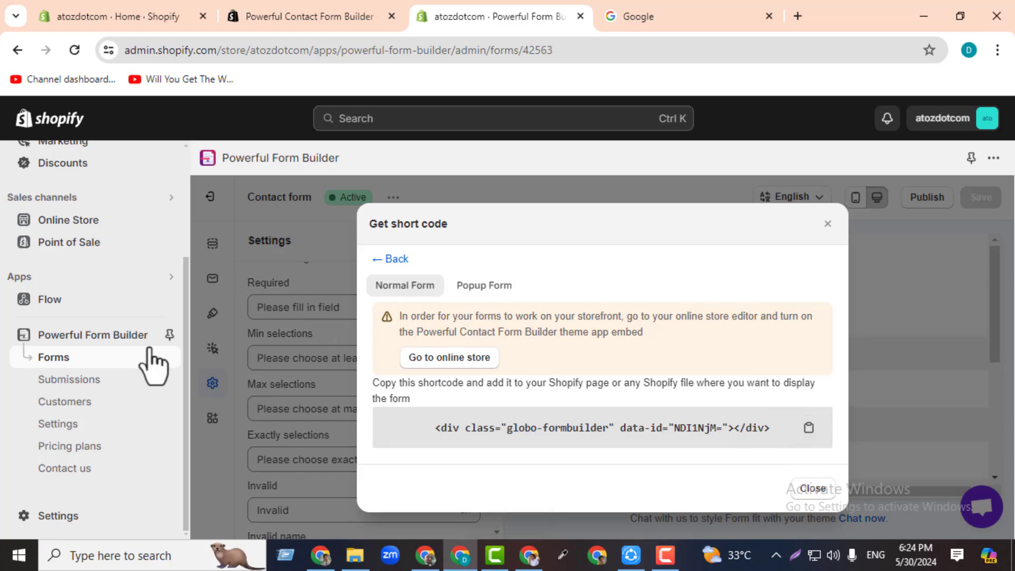
- Leave the form's publishing options and switch to the Shopify store's admin home page
click(55, 365)
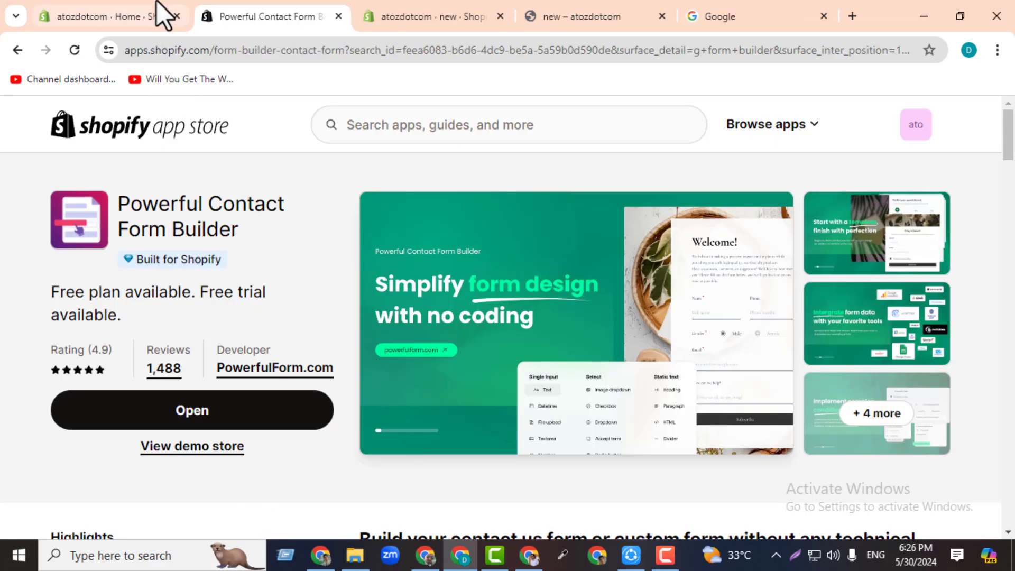
click(154, 13)
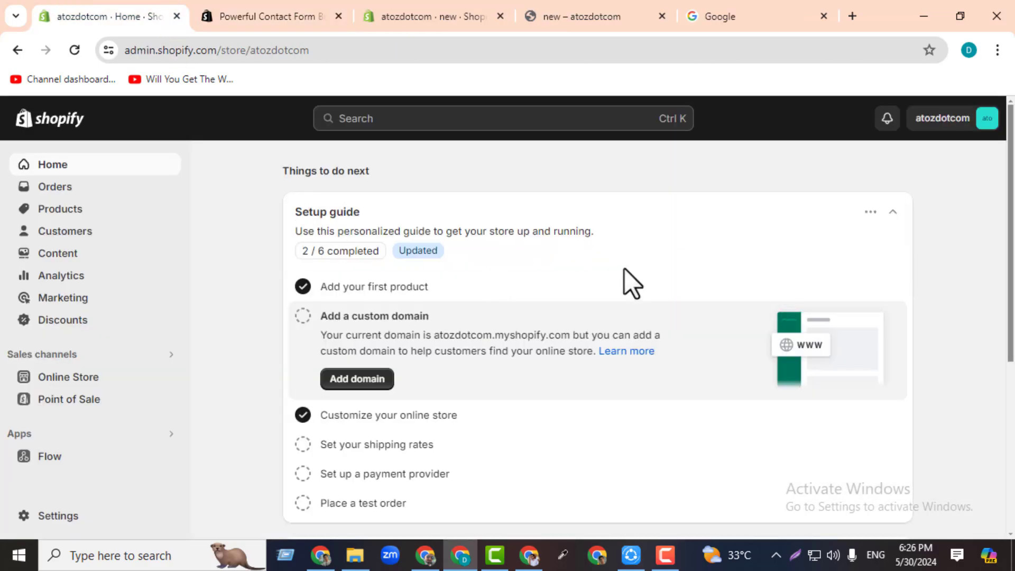